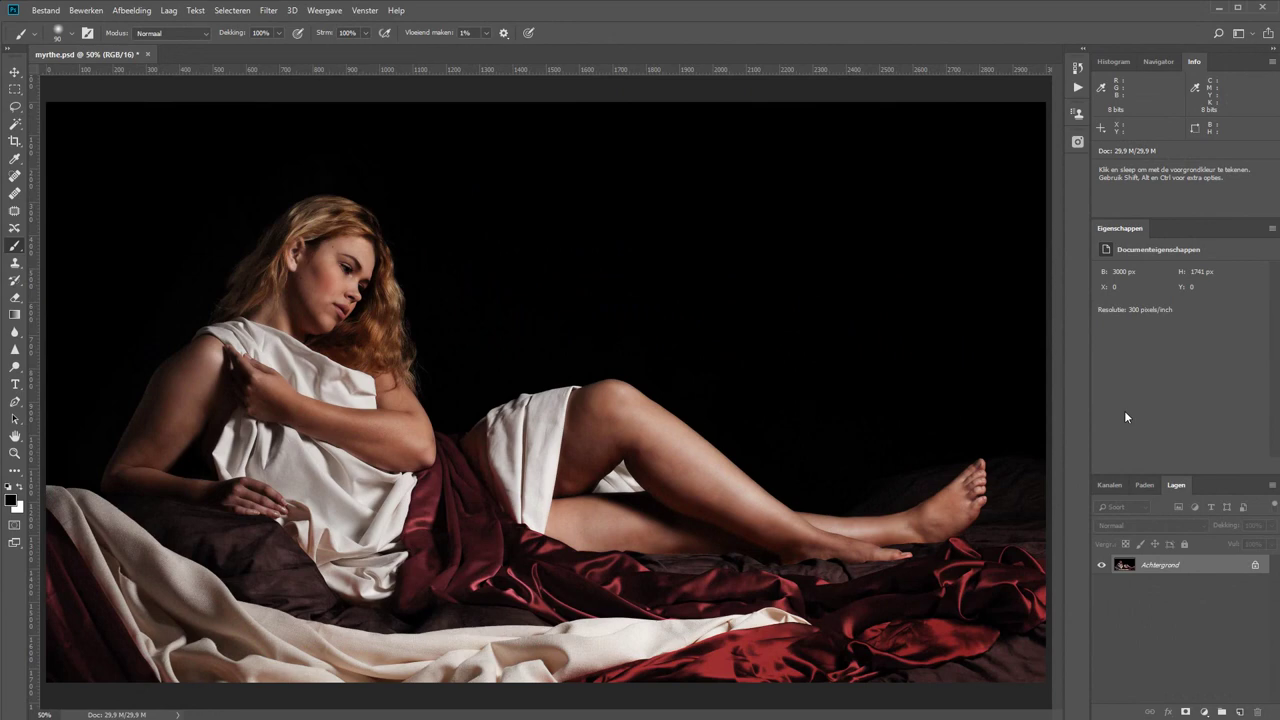
Add Curves layer Curven 1 with the RGB curve bent upward, then select its mask
{"action": "left_click", "coordinate": [1208, 711]}
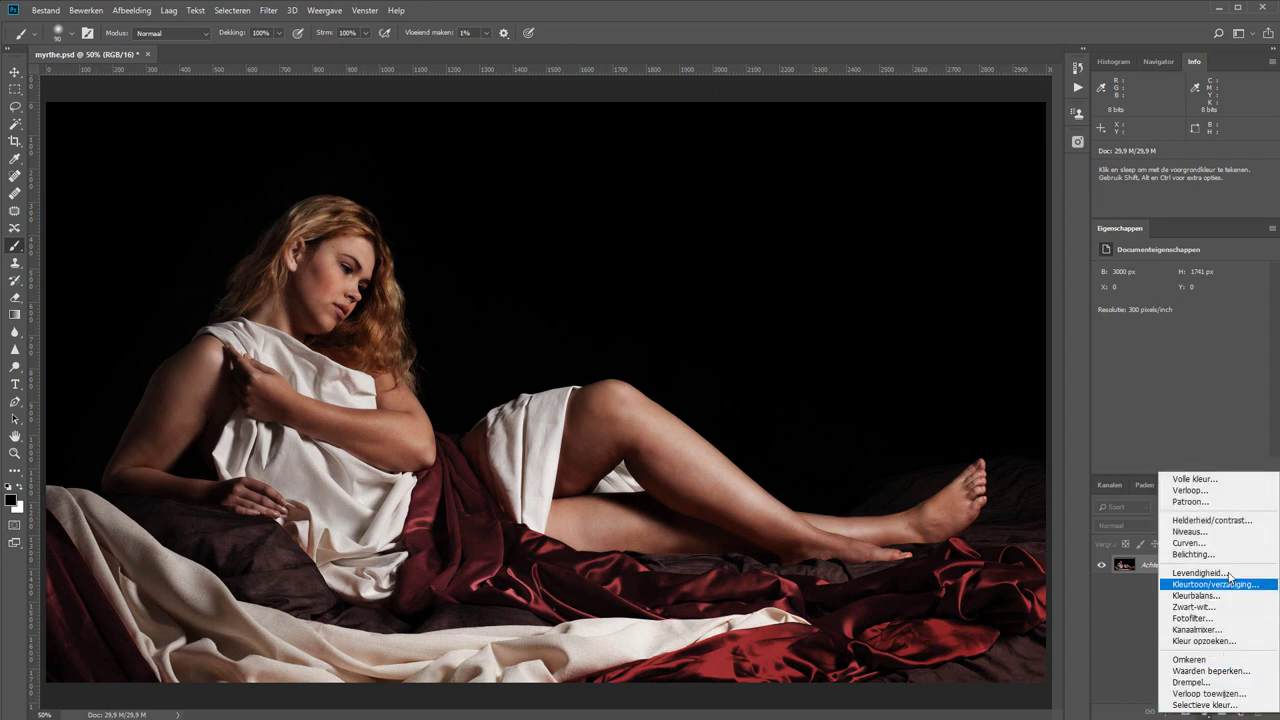
{"action": "left_click", "coordinate": [1213, 544]}
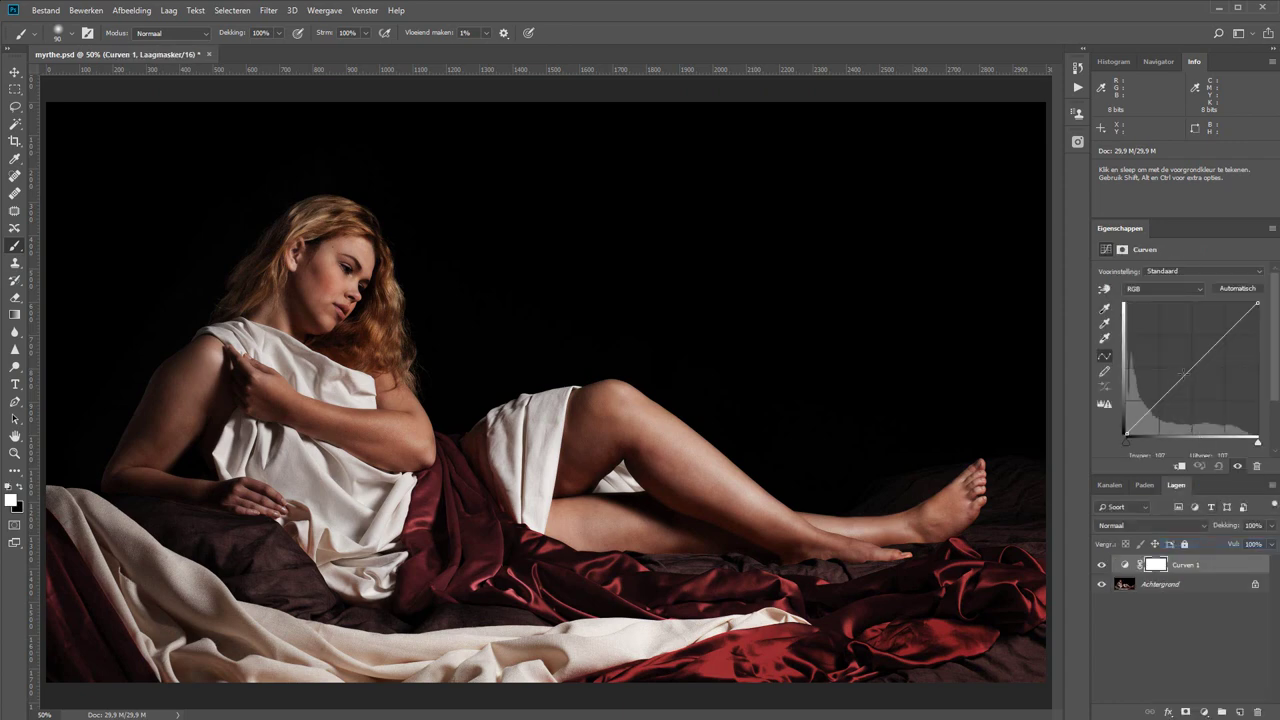
{"action": "left_click_drag", "start_coordinate": [1182, 372], "coordinate": [1168, 362]}
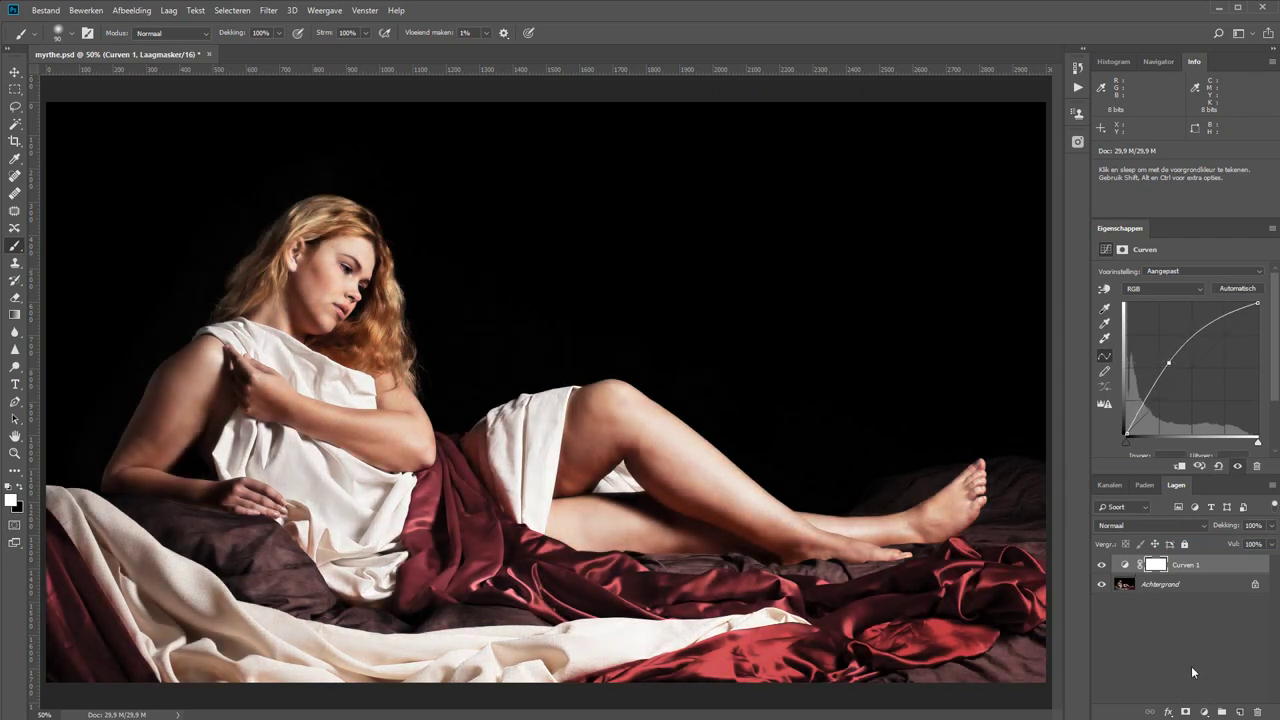
{"action": "left_click", "coordinate": [1156, 566]}
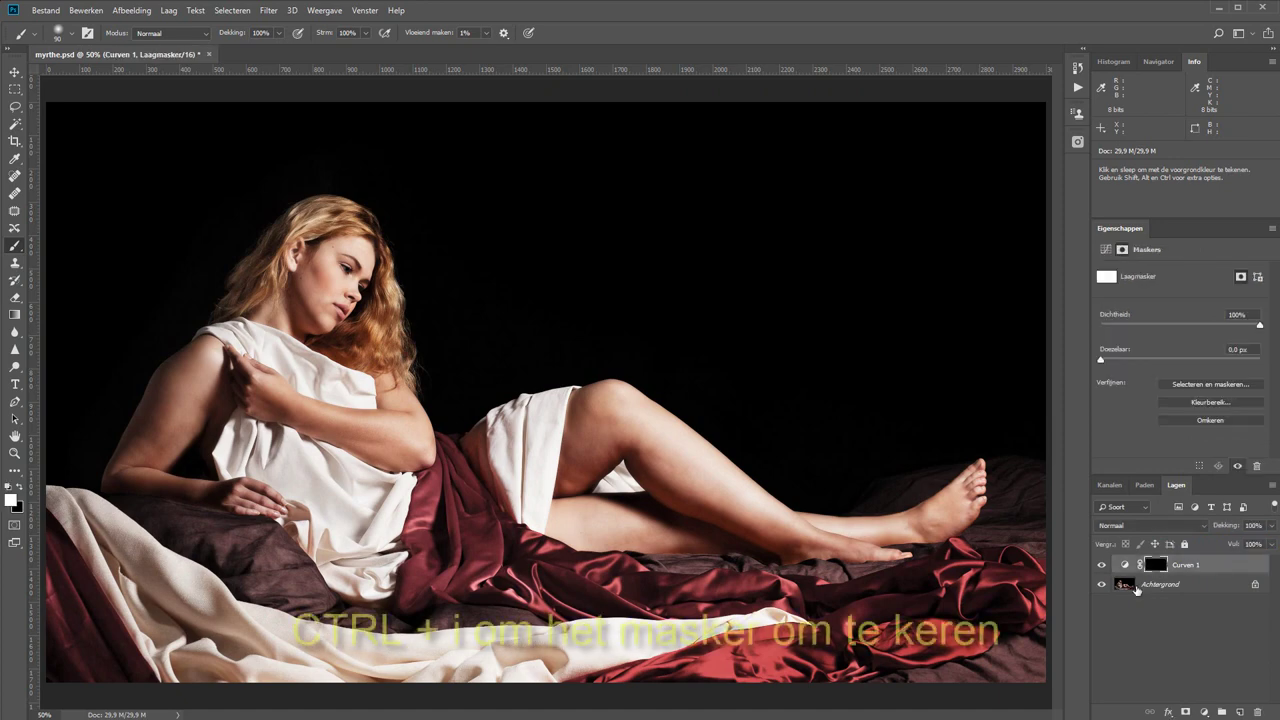
Invert the Curven 1 mask to black, paint brightening onto the shin and knee, and lower the curve slightly
{"action": "key", "text": "ctrl+i"}
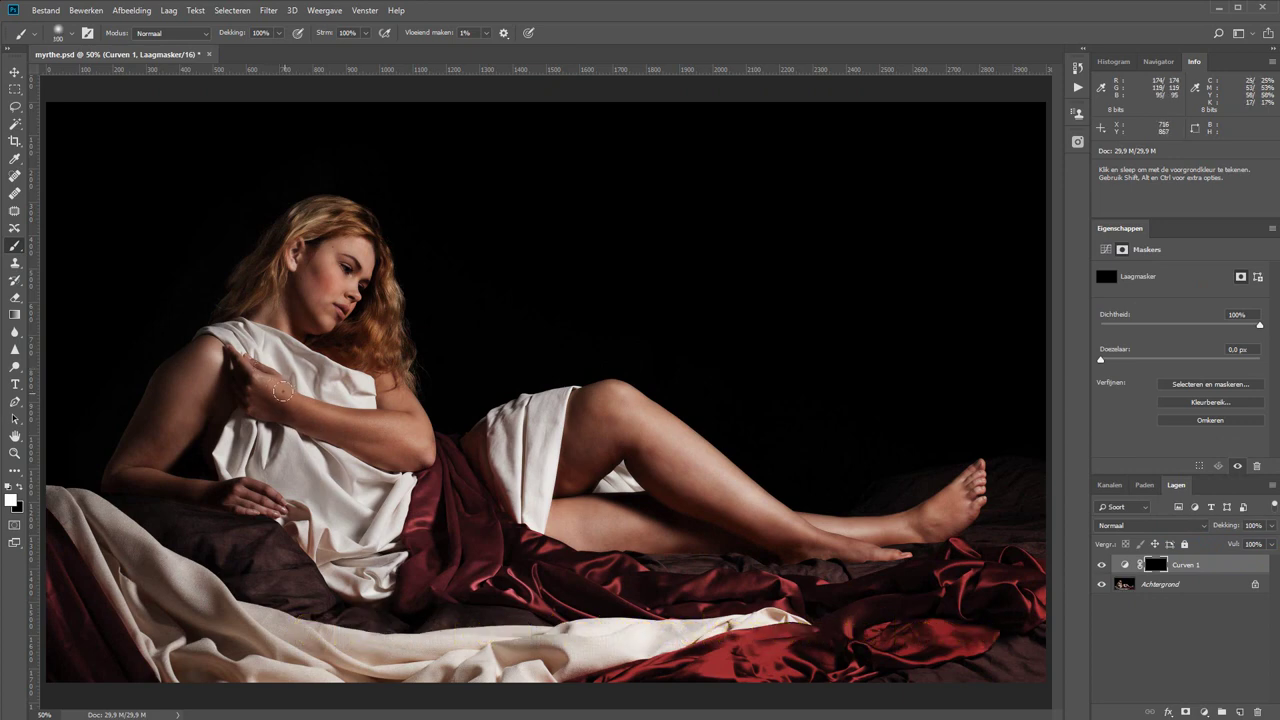
{"action": "key", "text": "bracketleft"}
{"action": "key", "text": "bracketleft"}
{"action": "key", "text": "bracketleft"}
{"action": "mouse_move", "coordinate": [636, 408]}
{"action": "left_mouse_down"}
{"action": "mouse_move", "coordinate": [751, 481]}
{"action": "mouse_move", "coordinate": [634, 386]}
{"action": "mouse_move", "coordinate": [612, 390]}
{"action": "left_mouse_up"}
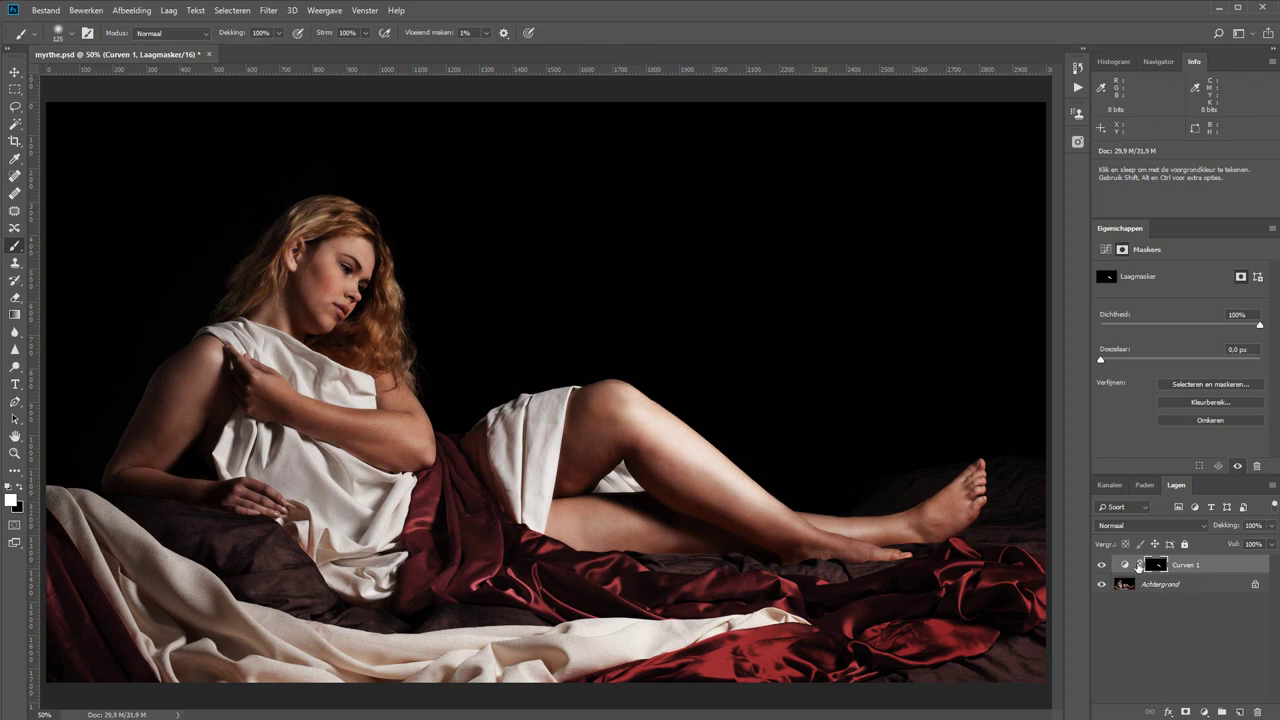
{"action": "left_click", "coordinate": [1125, 565]}
{"action": "left_click_drag", "start_coordinate": [1170, 360], "coordinate": [1178, 367]}
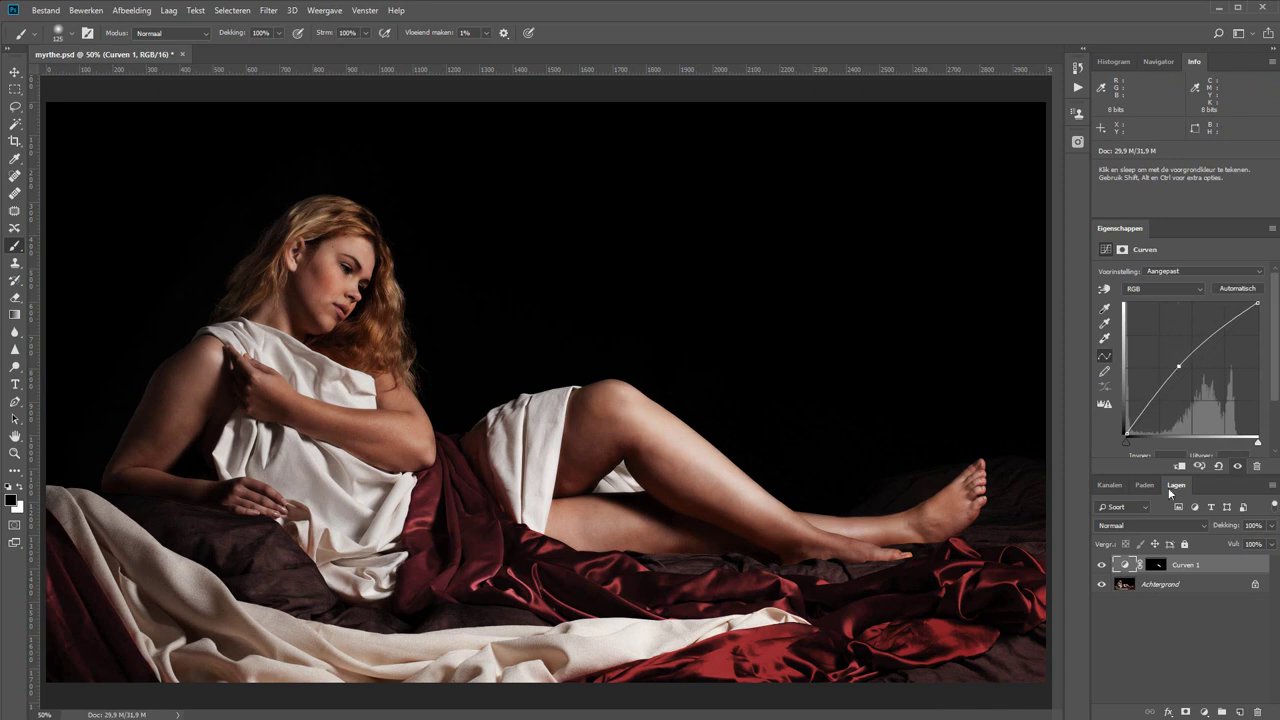
Paint white into the mask to brighten the cream cloth at lower left and bottom
{"action": "left_click", "coordinate": [1156, 566]}
{"action": "key", "text": "x"}
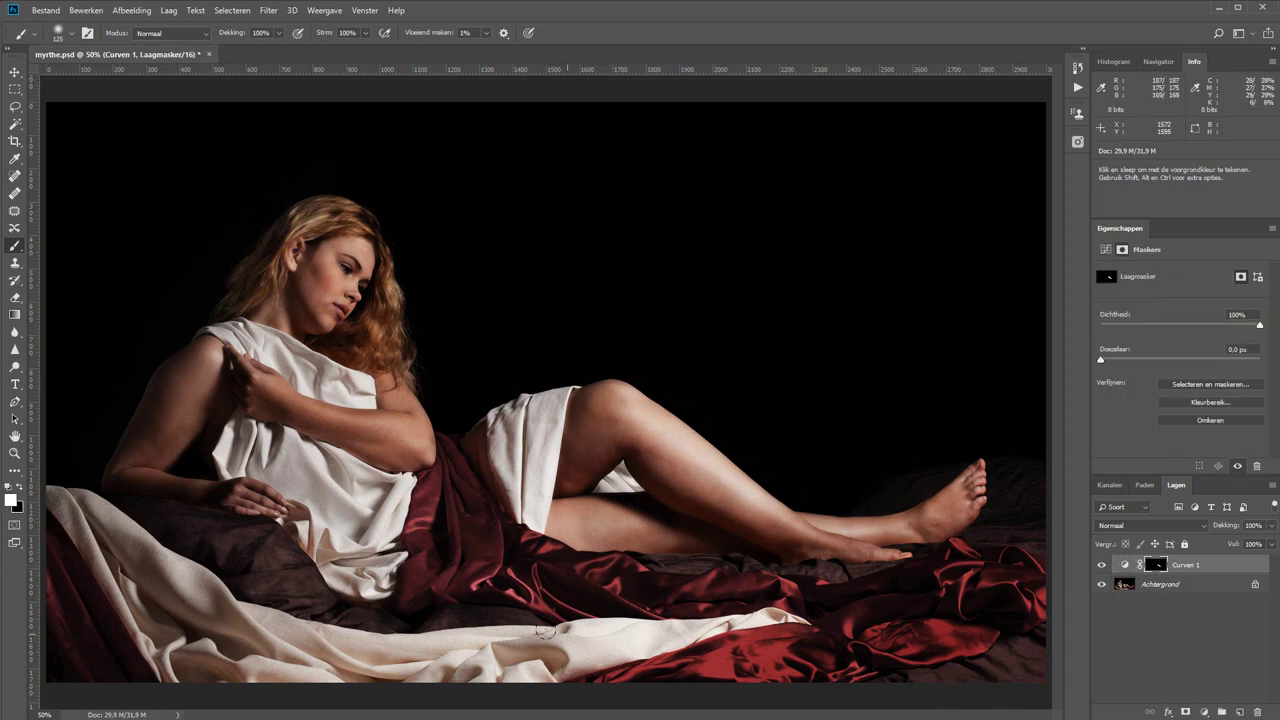
{"action": "left_click_drag", "start_coordinate": [537, 640], "coordinate": [355, 649]}
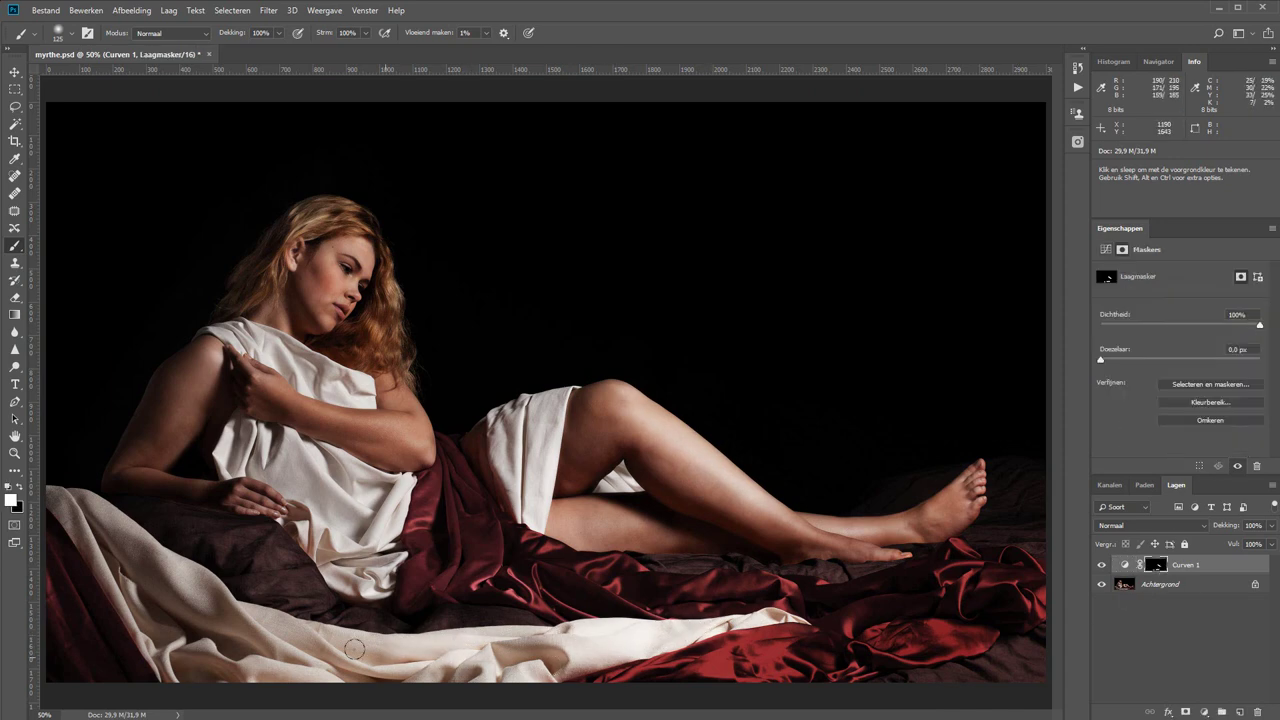
{"action": "key", "text": "bracketleft"}
{"action": "key", "text": "bracketleft"}
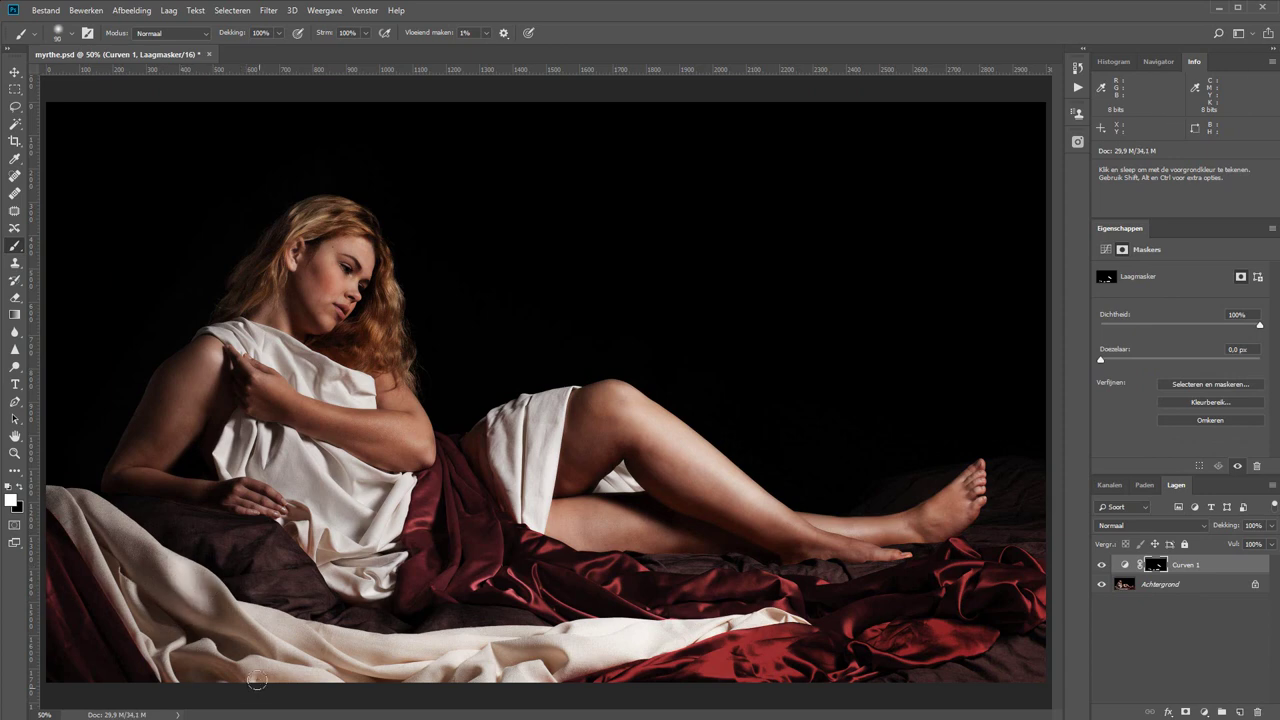
{"action": "left_click_drag", "start_coordinate": [257, 681], "coordinate": [335, 676]}
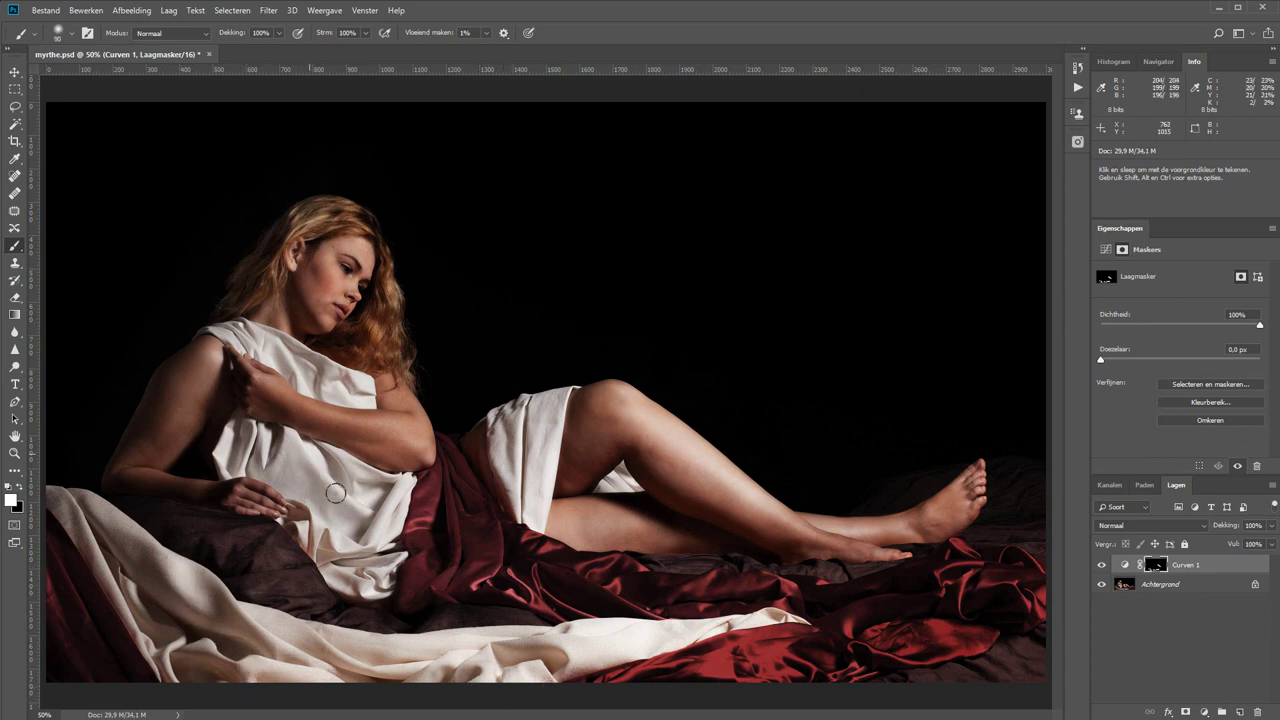
Brighten the white drape, arm, shoulder, hair edge, thigh, knee and shin on the mask
{"action": "left_click_drag", "start_coordinate": [335, 492], "coordinate": [334, 557]}
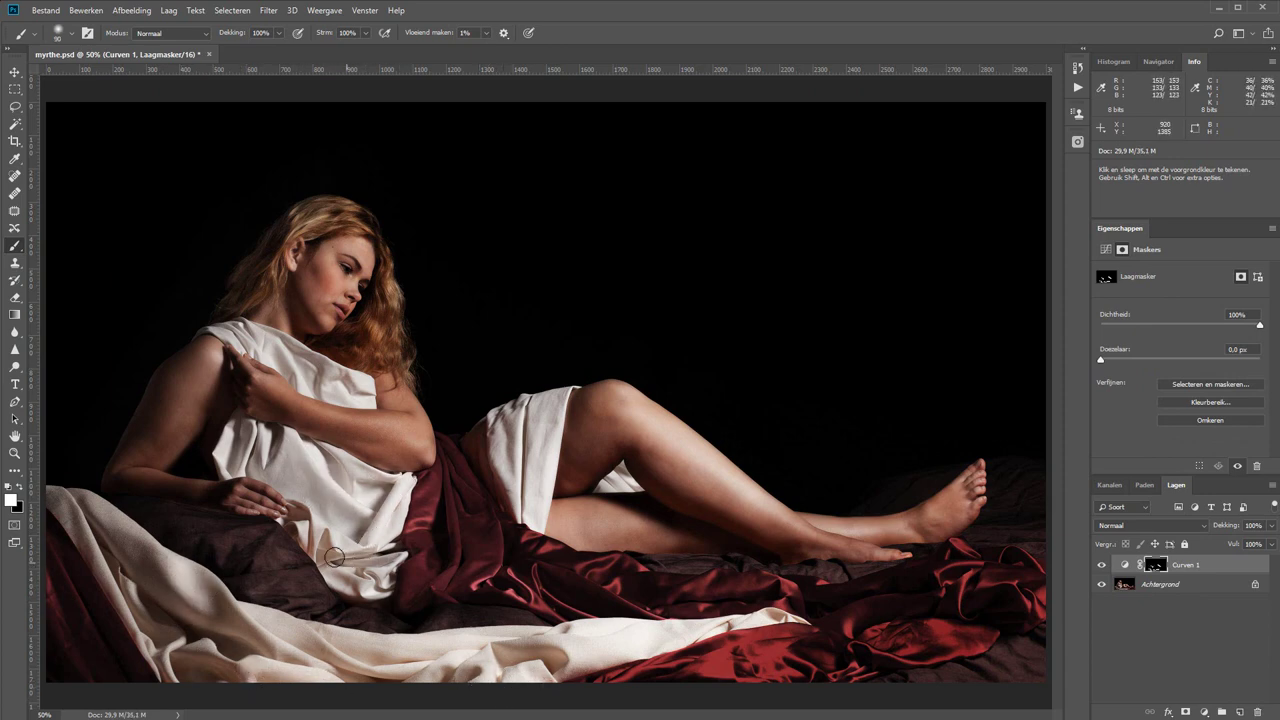
{"action": "left_click_drag", "start_coordinate": [295, 402], "coordinate": [428, 448]}
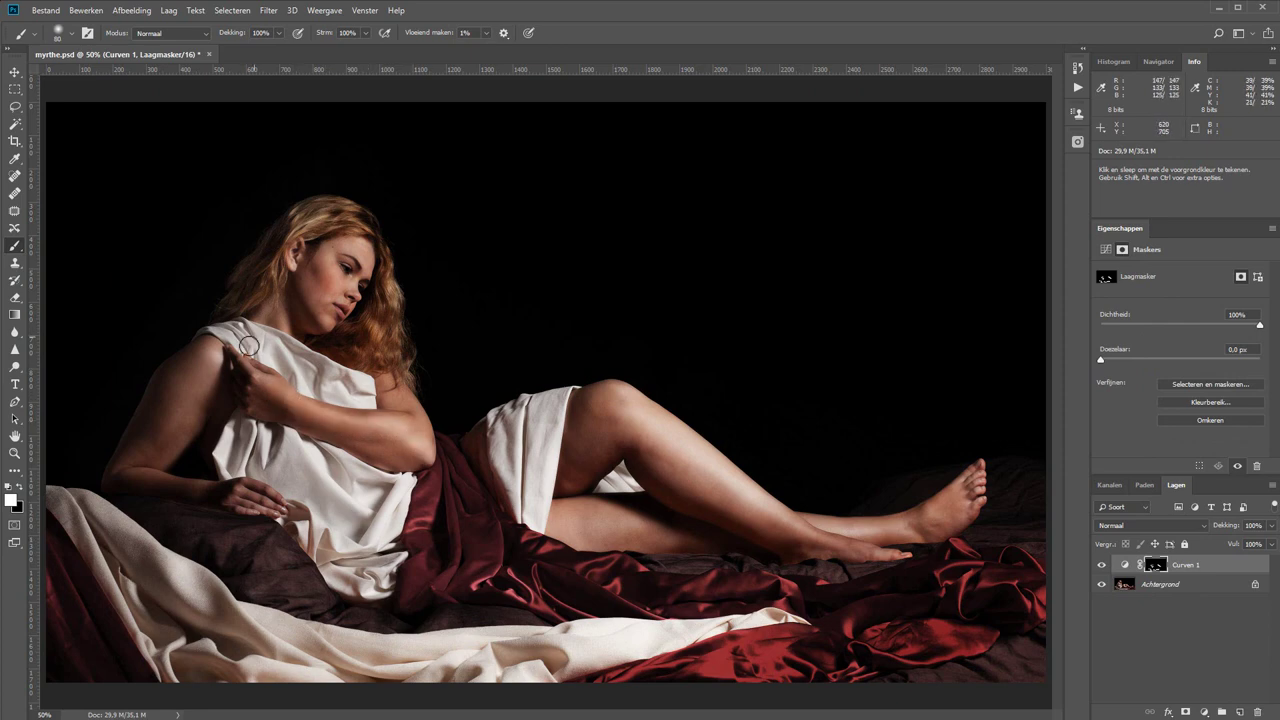
{"action": "left_click_drag", "start_coordinate": [248, 345], "coordinate": [160, 382]}
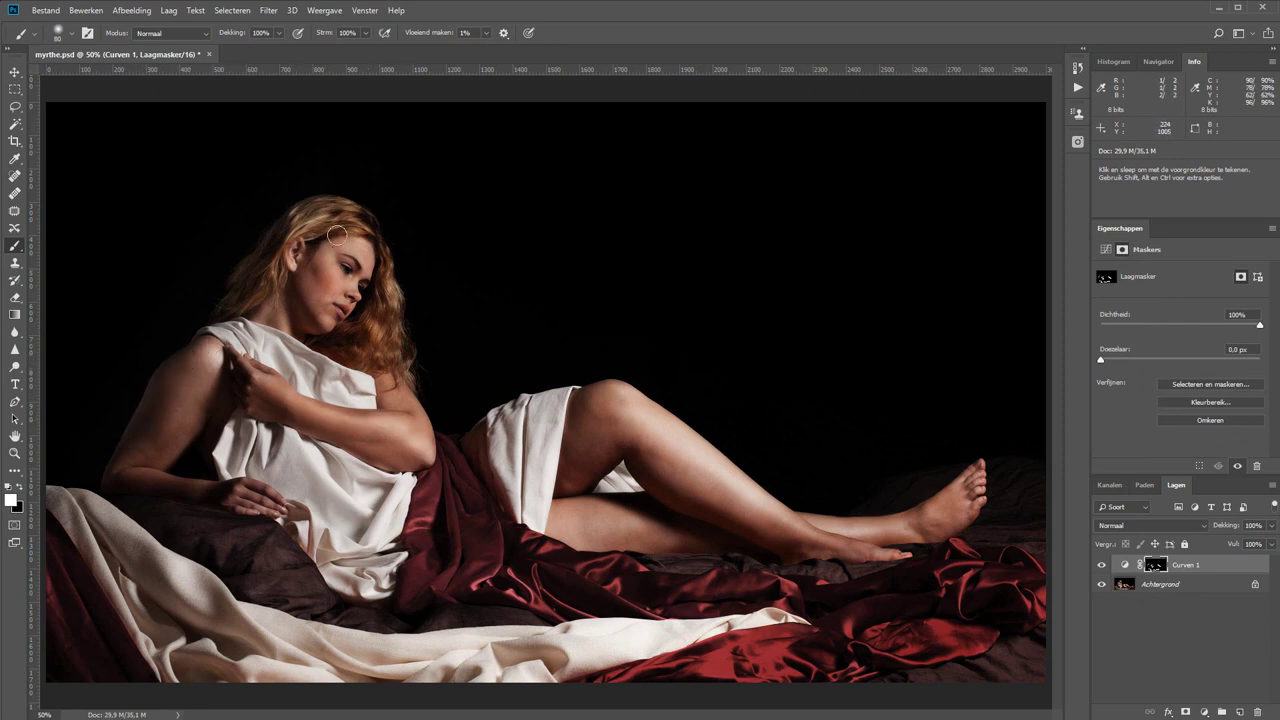
{"action": "left_click_drag", "start_coordinate": [305, 228], "coordinate": [403, 299]}
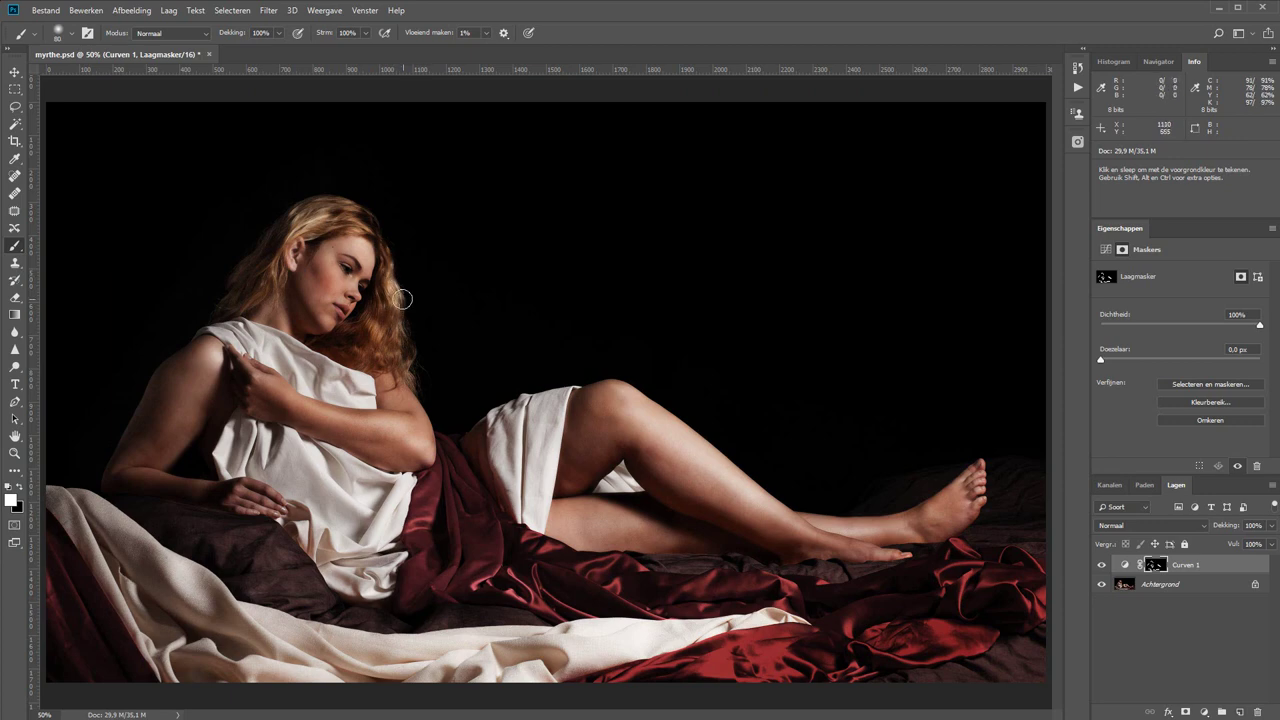
{"action": "left_click_drag", "start_coordinate": [515, 410], "coordinate": [498, 485]}
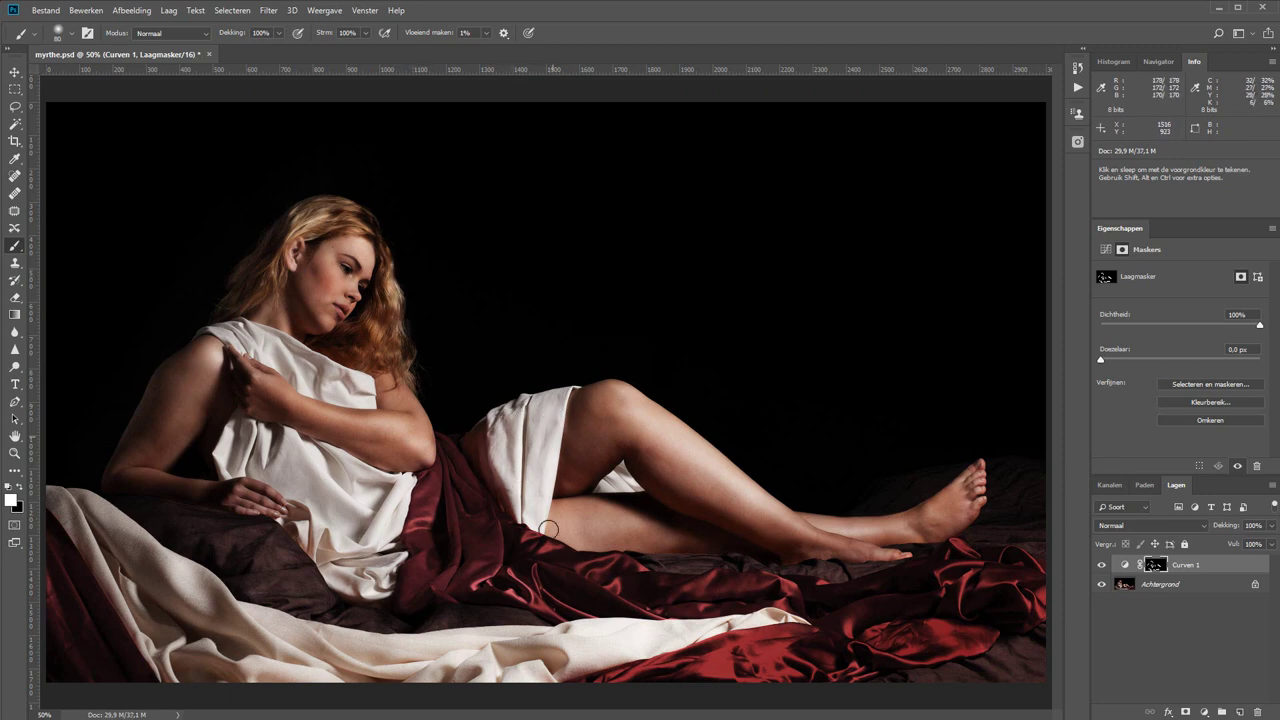
{"action": "left_click_drag", "start_coordinate": [549, 528], "coordinate": [731, 489]}
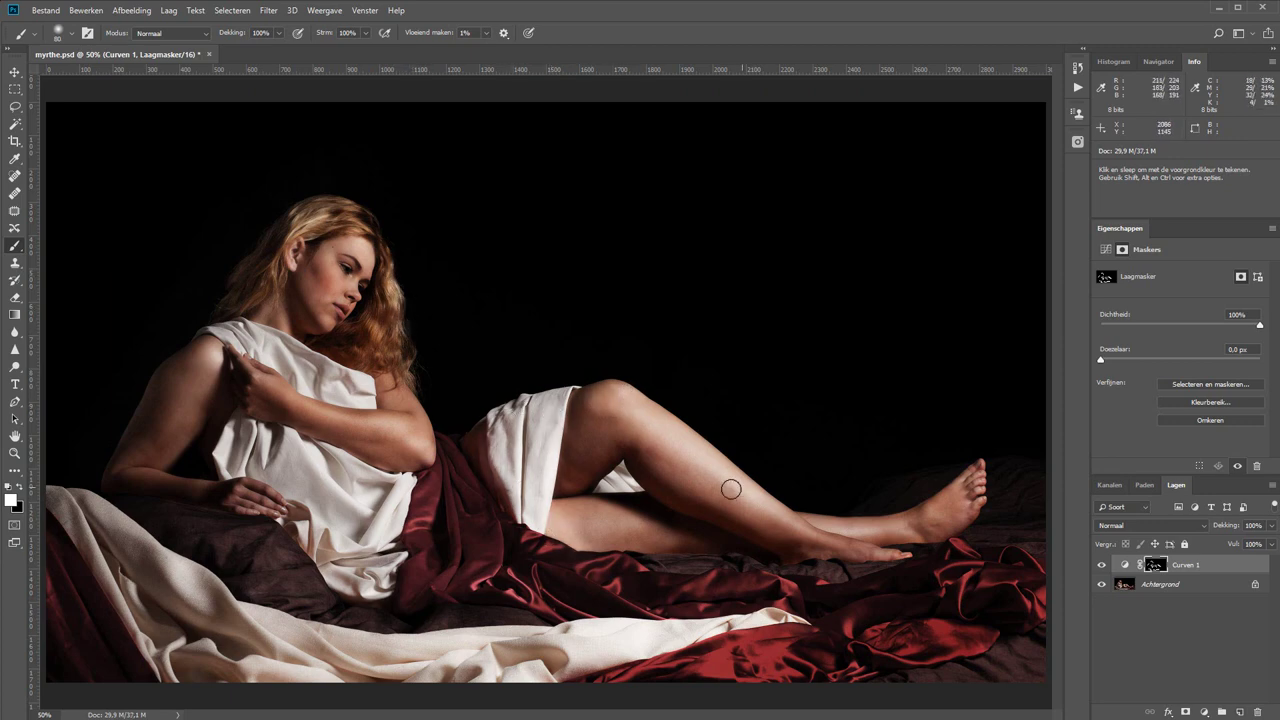
{"action": "left_click", "coordinate": [1204, 712]}
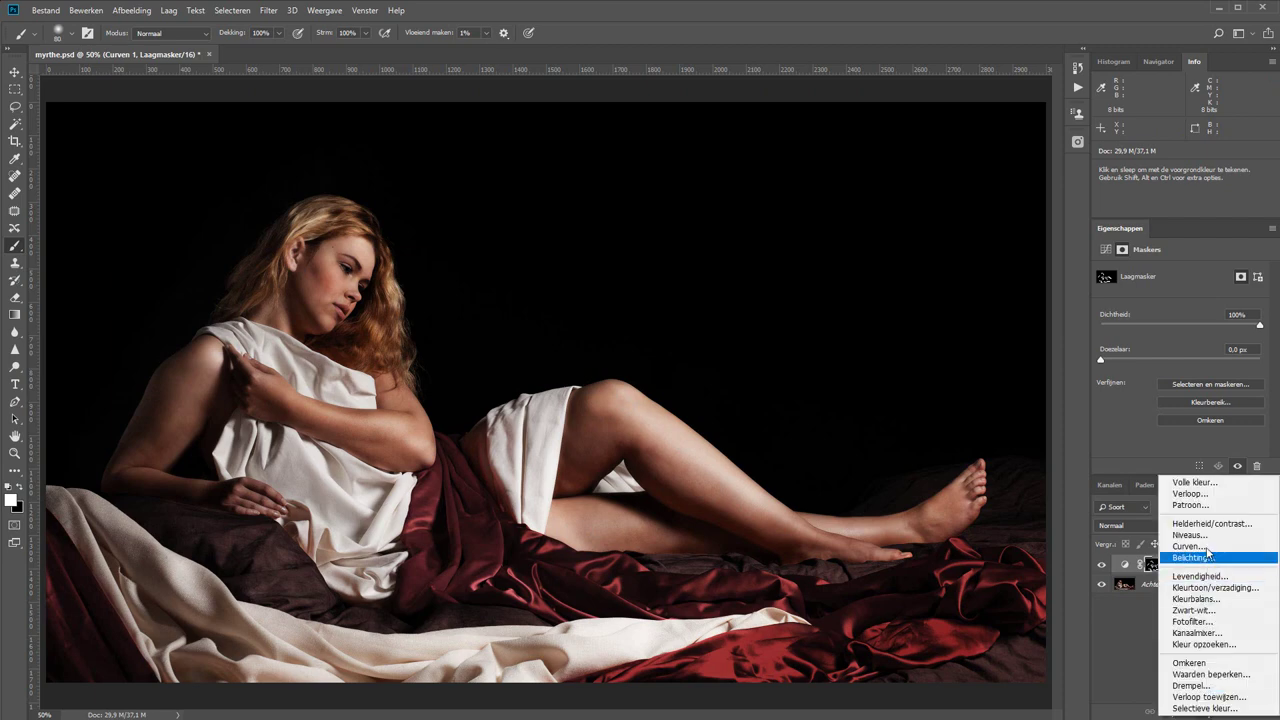
Add Curves layer Curven 2 with the midtones pulled down, and invert its mask to hide it
{"action": "left_click", "coordinate": [1190, 546]}
{"action": "left_click_drag", "start_coordinate": [1194, 366], "coordinate": [1194, 384]}
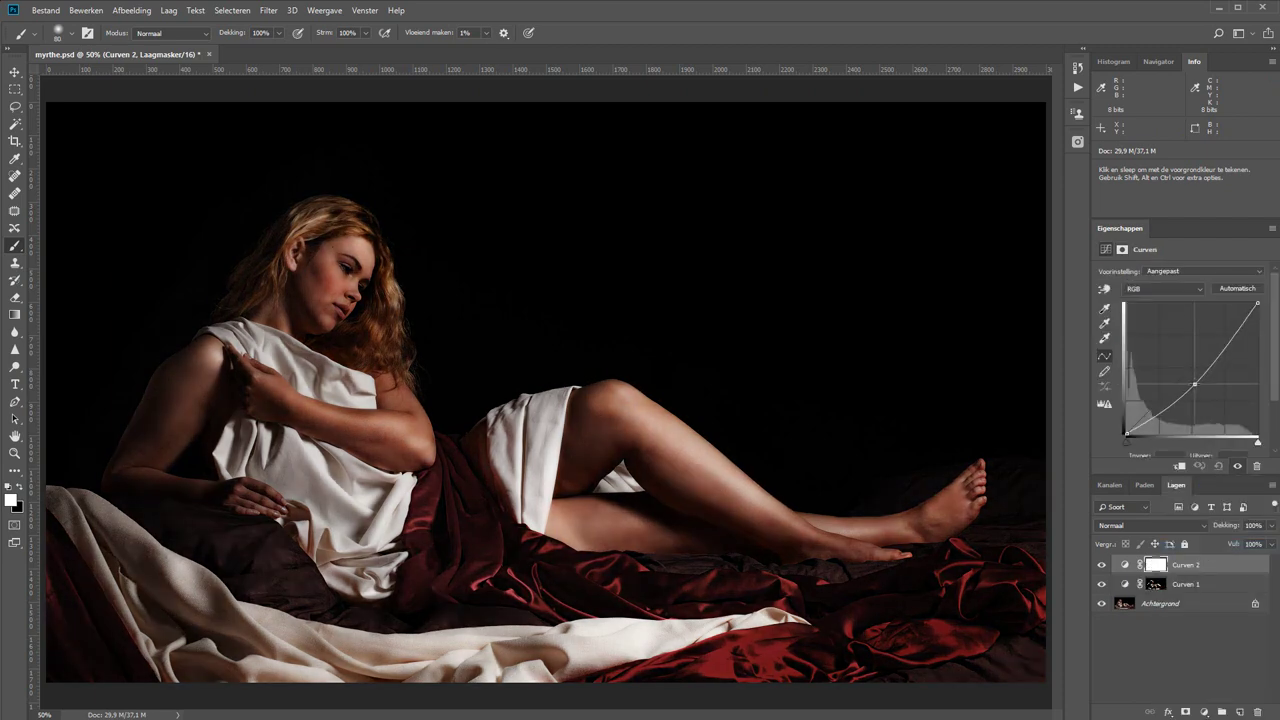
{"action": "key", "text": "ctrl+i"}
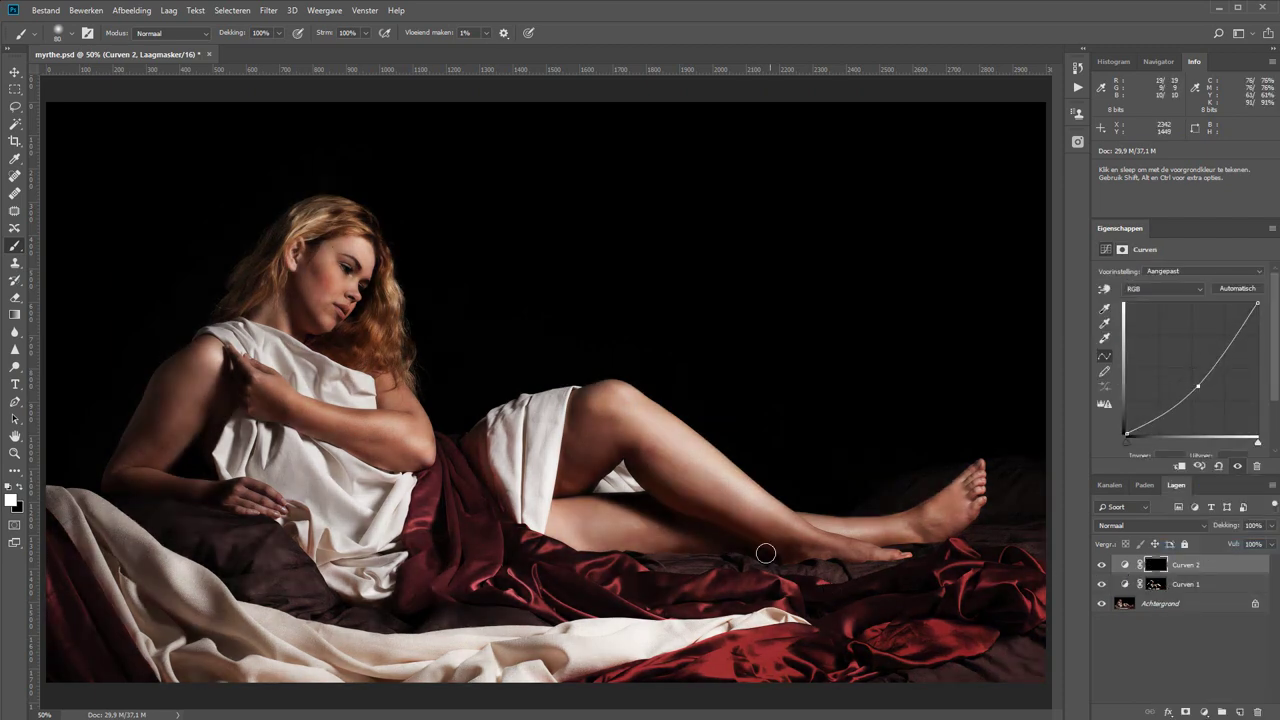
{"action": "key", "text": "bracketright"}
{"action": "key", "text": "bracketright"}
{"action": "key", "text": "bracketright"}
Paint darkening onto leg, forearm, shoulder, neck, hair, pillow and cloth edge, then compare before/after
{"action": "left_click_drag", "start_coordinate": [780, 545], "coordinate": [590, 412]}
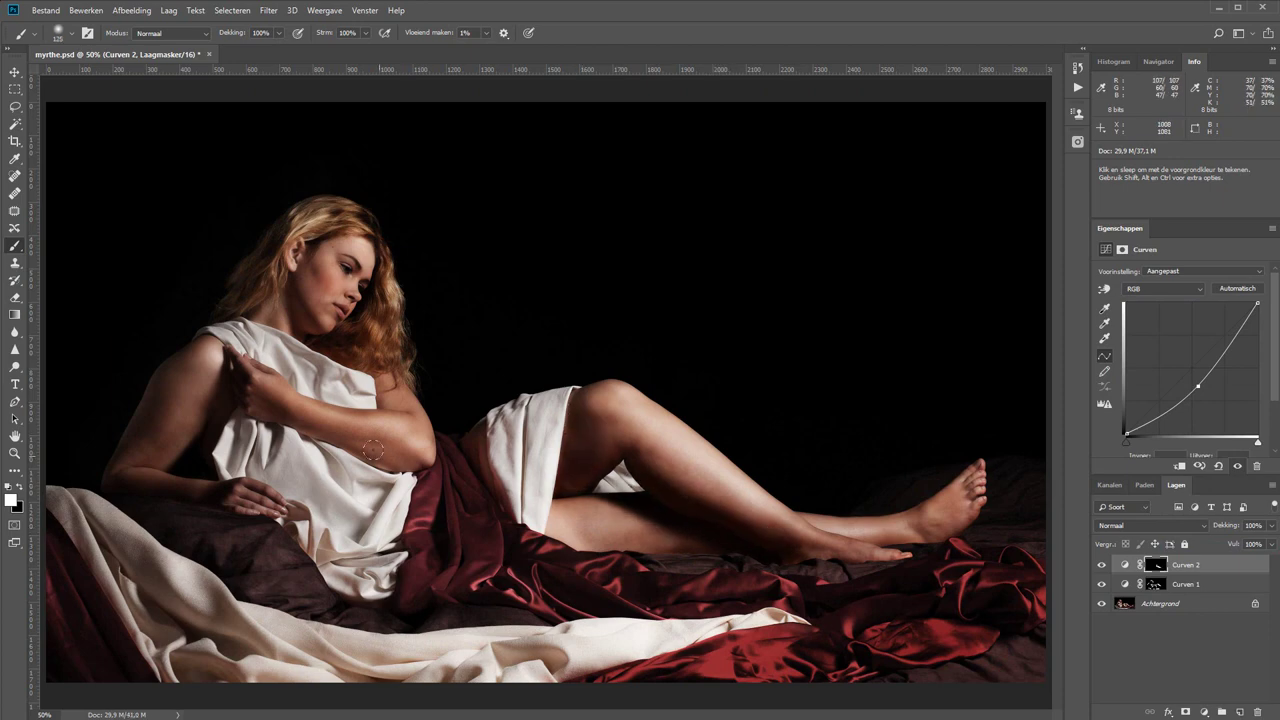
{"action": "left_click_drag", "start_coordinate": [372, 450], "coordinate": [262, 432]}
{"action": "left_click_drag", "start_coordinate": [249, 257], "coordinate": [217, 306]}
{"action": "key", "text": "bracketleft"}
{"action": "mouse_move", "coordinate": [365, 295]}
{"action": "left_mouse_down"}
{"action": "mouse_move", "coordinate": [347, 346]}
{"action": "mouse_move", "coordinate": [390, 330]}
{"action": "left_mouse_up"}
{"action": "mouse_move", "coordinate": [119, 453]}
{"action": "left_mouse_down"}
{"action": "mouse_move", "coordinate": [210, 376]}
{"action": "mouse_move", "coordinate": [198, 445]}
{"action": "left_mouse_up"}
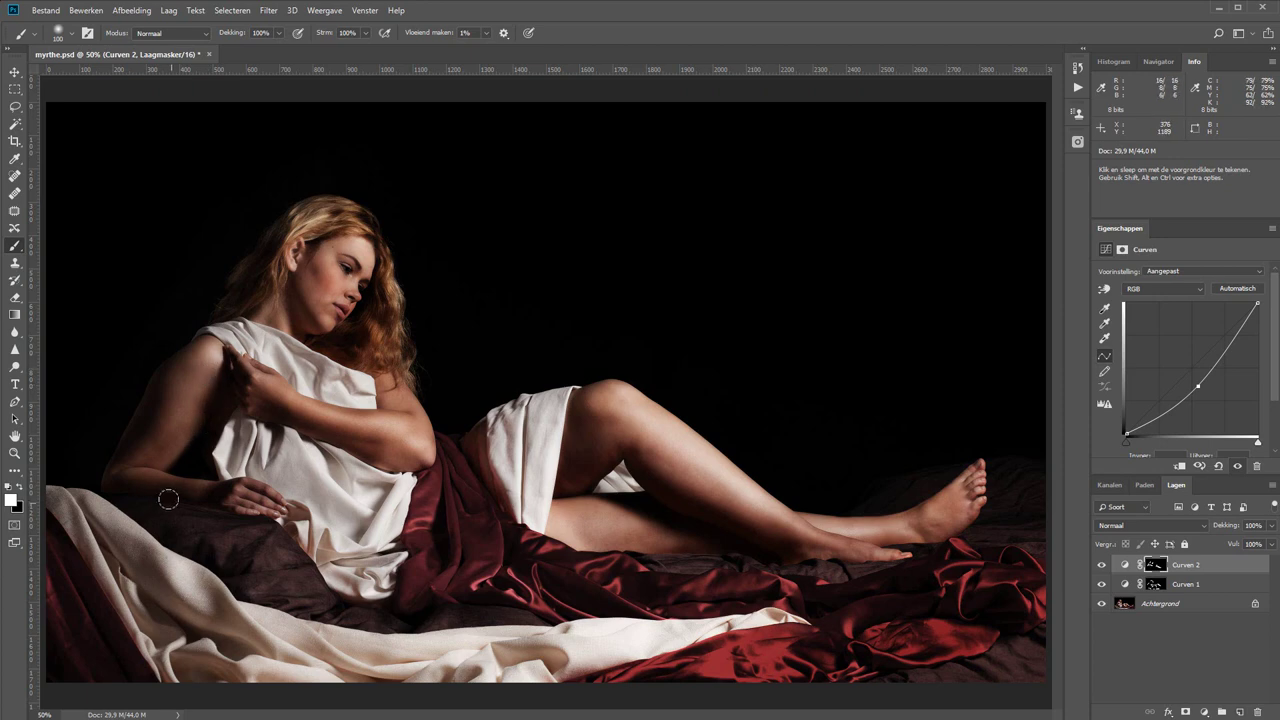
{"action": "left_click_drag", "start_coordinate": [150, 525], "coordinate": [262, 605]}
{"action": "left_click_drag", "start_coordinate": [226, 500], "coordinate": [242, 486]}
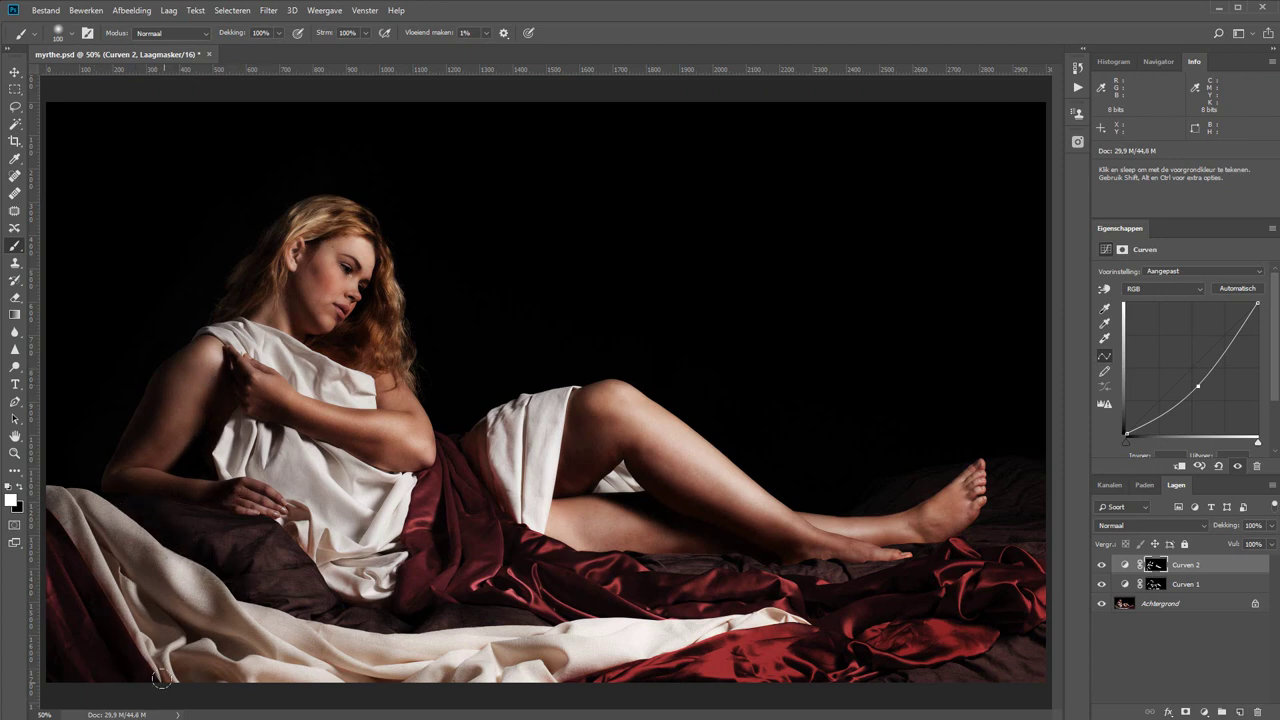
{"action": "mouse_move", "coordinate": [161, 679]}
{"action": "left_mouse_down"}
{"action": "mouse_move", "coordinate": [240, 660]}
{"action": "mouse_move", "coordinate": [245, 641]}
{"action": "mouse_move", "coordinate": [600, 663]}
{"action": "mouse_move", "coordinate": [719, 686]}
{"action": "mouse_move", "coordinate": [819, 657]}
{"action": "mouse_move", "coordinate": [940, 648]}
{"action": "mouse_move", "coordinate": [981, 664]}
{"action": "mouse_move", "coordinate": [1003, 626]}
{"action": "left_mouse_up"}
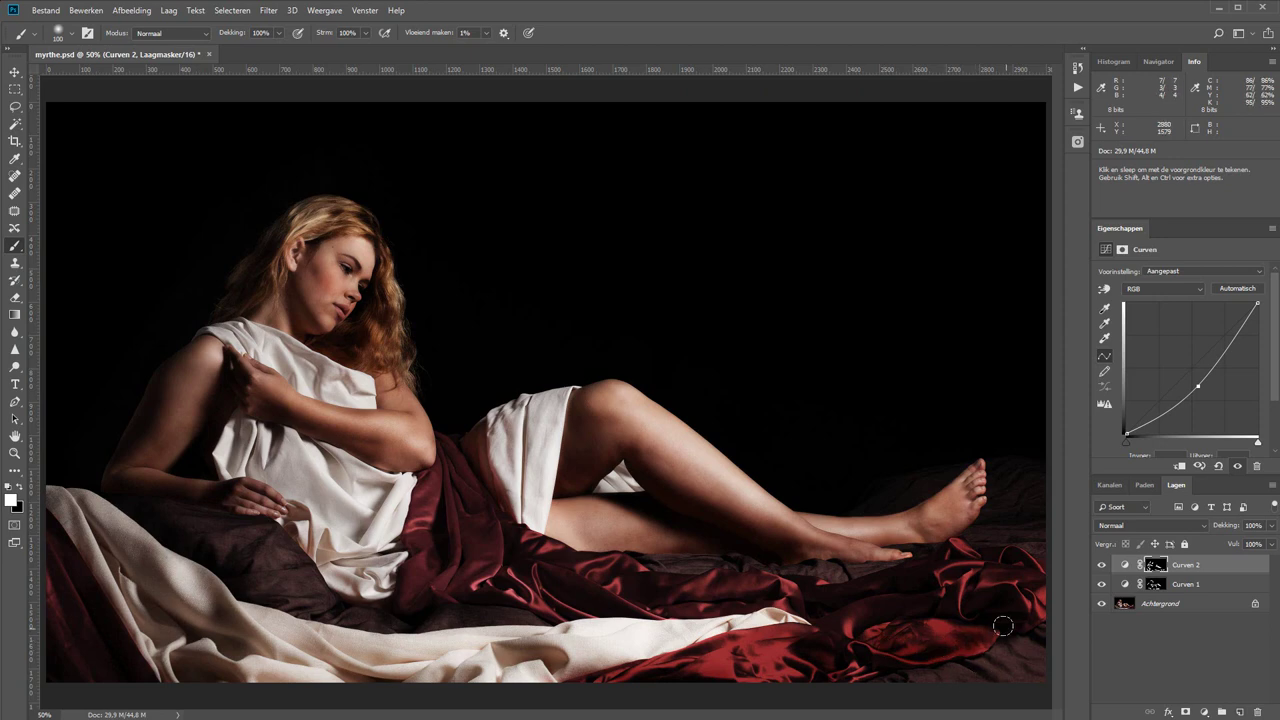
{"action": "left_click", "coordinate": [1101, 604], "text": "alt"}
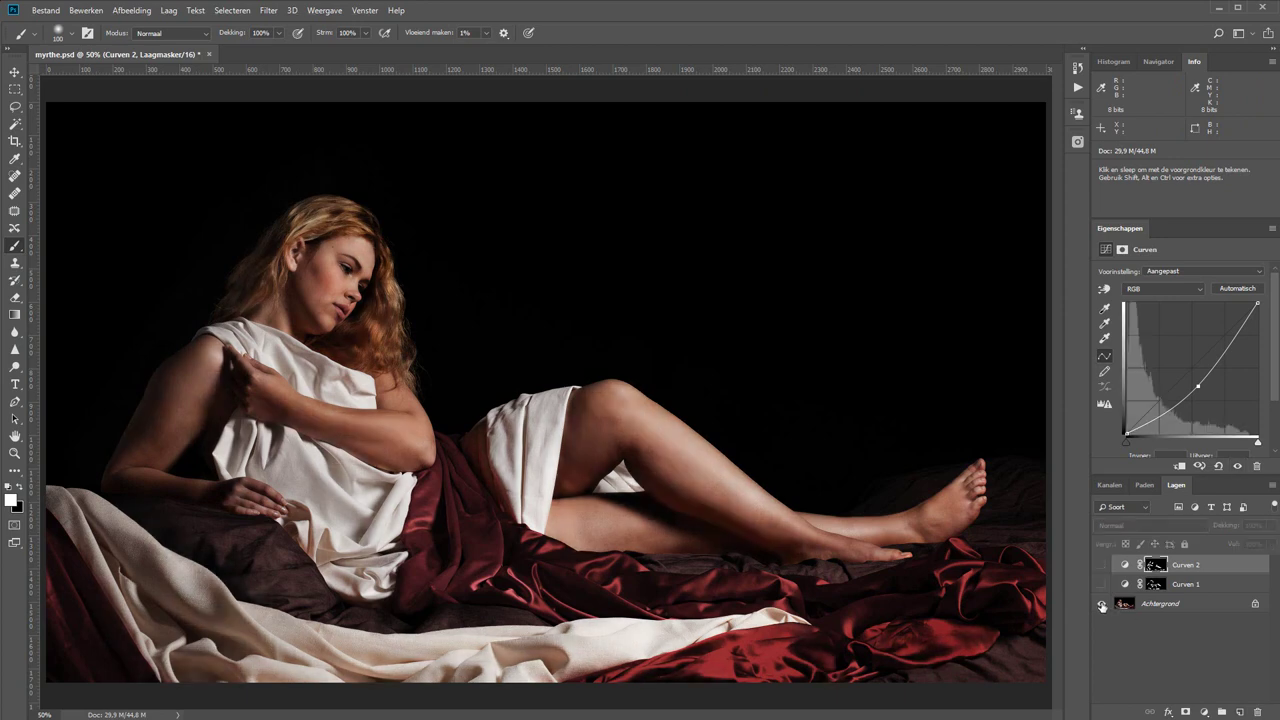
{"action": "left_click", "coordinate": [1101, 604], "text": "alt"}
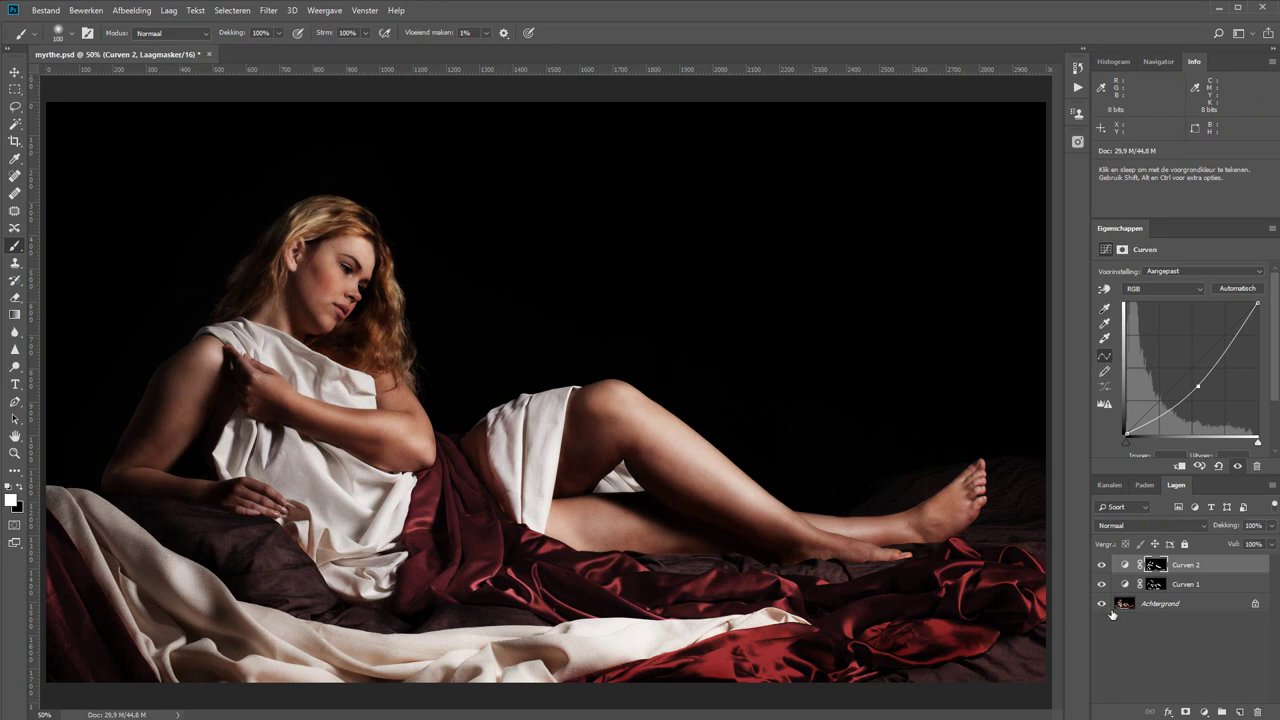
Delete both Curves layers and add a fresh Curven 1 with an upward curve brightening everything
{"action": "left_click", "coordinate": [1200, 588], "text": "shift"}
{"action": "left_click_drag", "start_coordinate": [1200, 588], "coordinate": [1255, 713]}
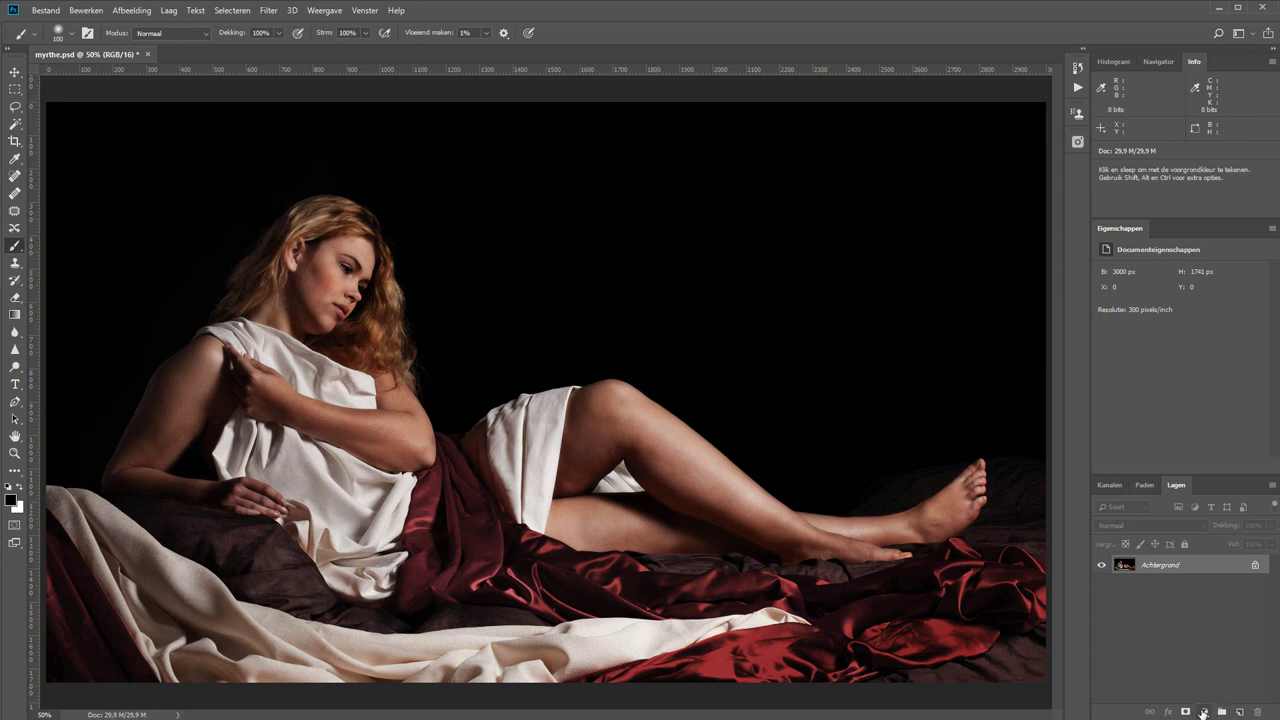
{"action": "left_click", "coordinate": [1203, 713]}
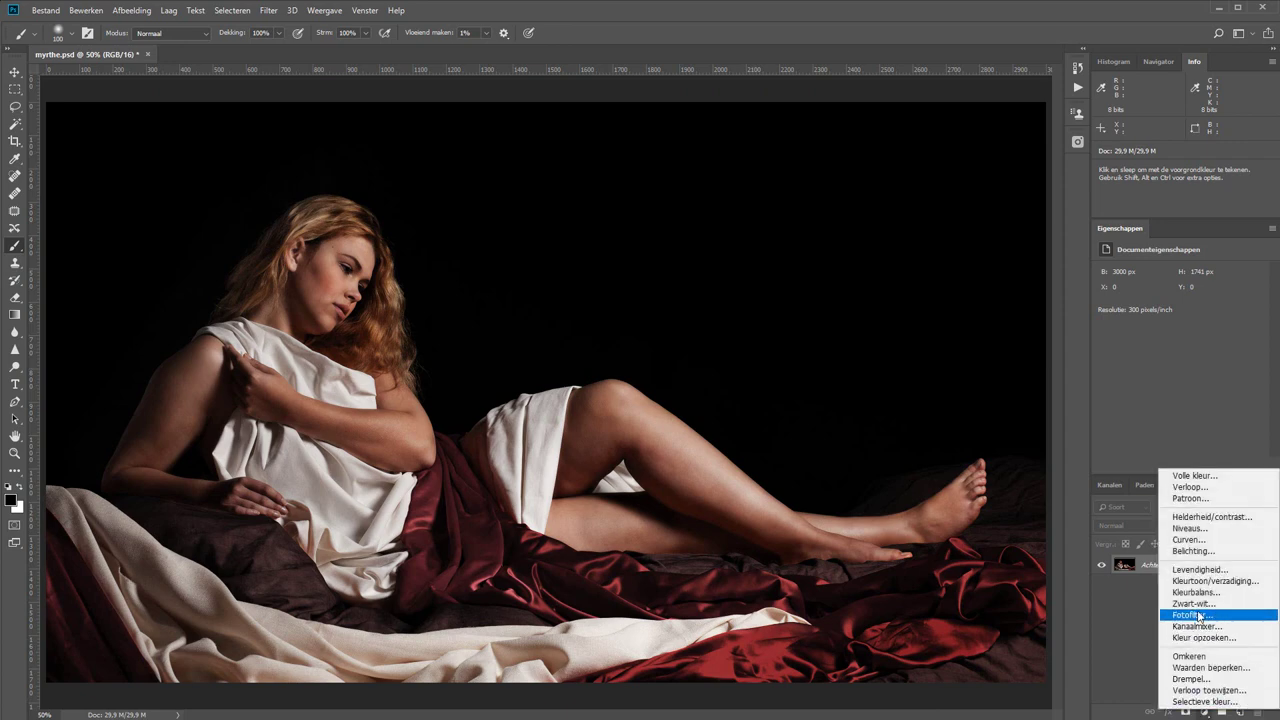
{"action": "left_click", "coordinate": [1186, 540]}
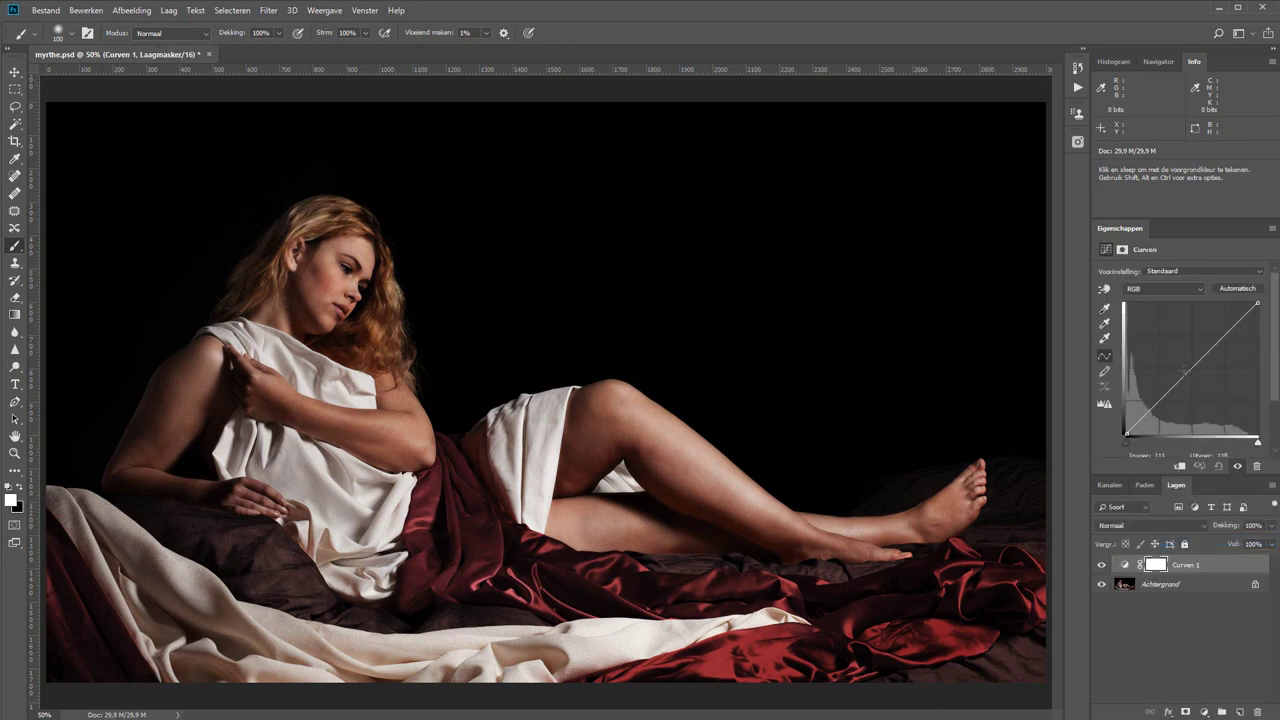
{"action": "left_click_drag", "start_coordinate": [1190, 372], "coordinate": [1173, 364]}
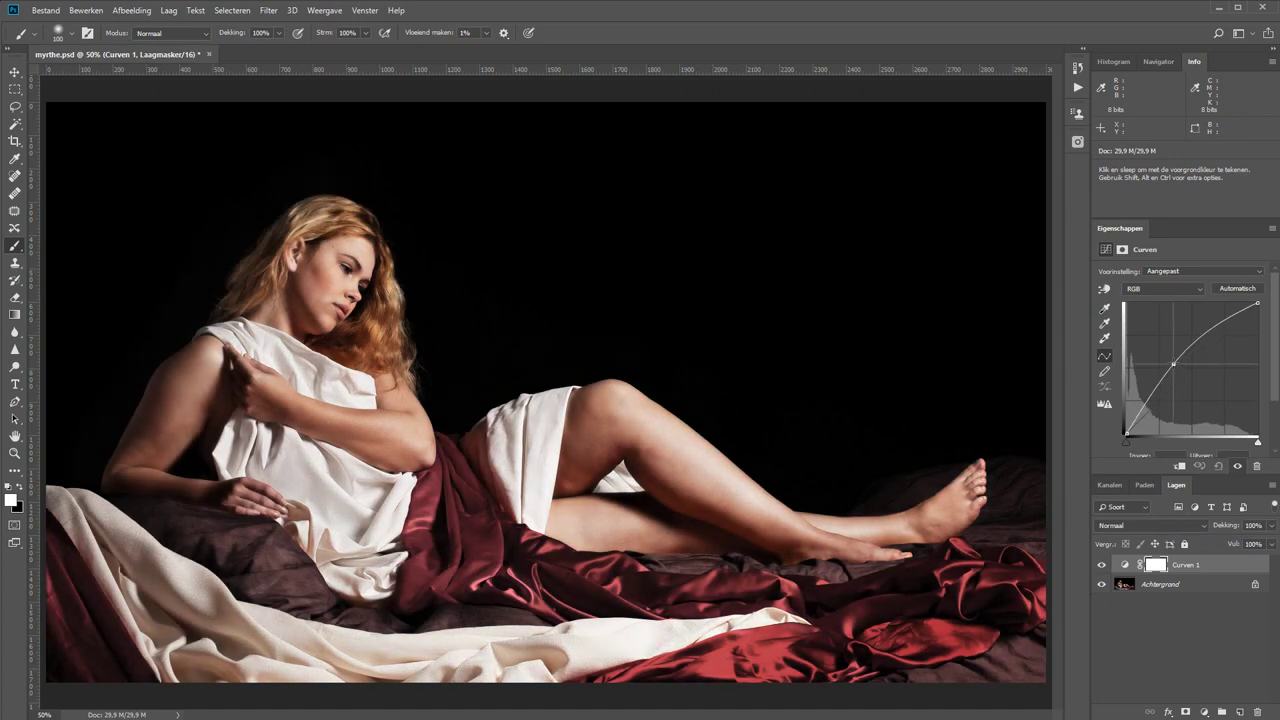
{"action": "left_click", "coordinate": [1159, 625]}
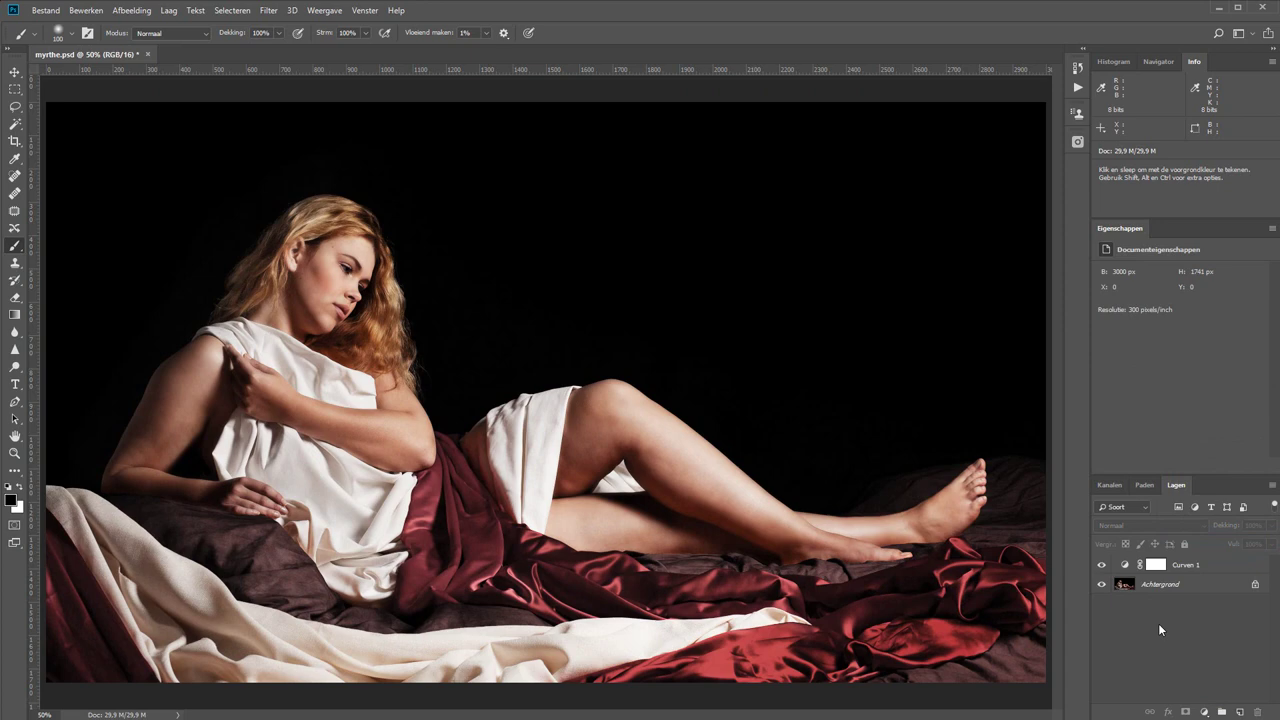
{"action": "left_click", "coordinate": [1200, 565]}
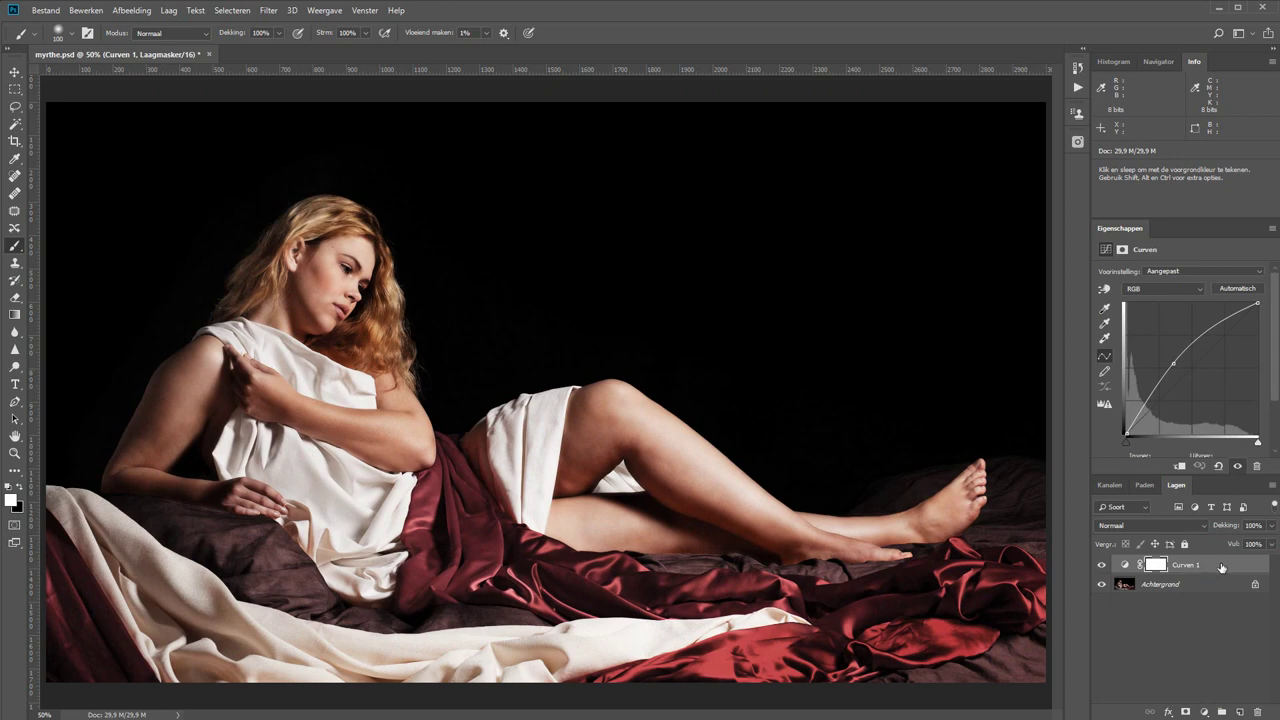
In Curven 1's Blending Options, split the Underlying Layer black slider to 76/182 for a soft shadow transition
{"action": "right_click", "coordinate": [1223, 568]}
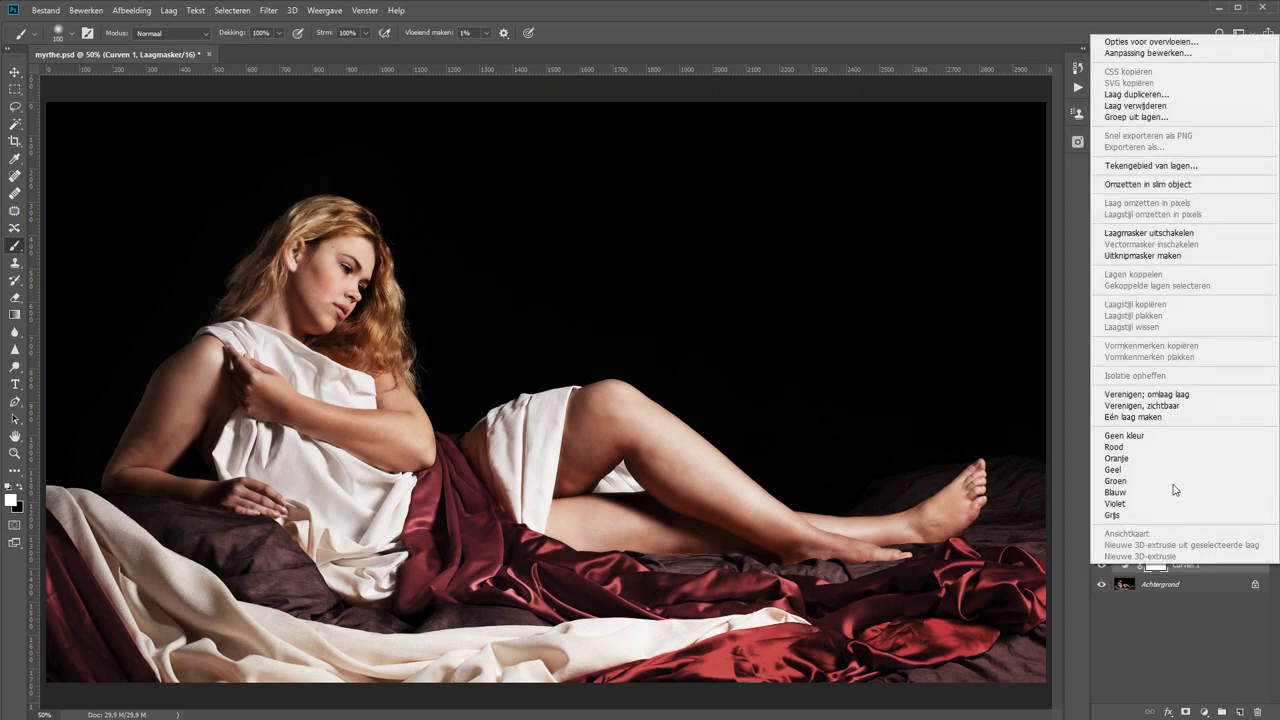
{"action": "left_click", "coordinate": [1125, 43]}
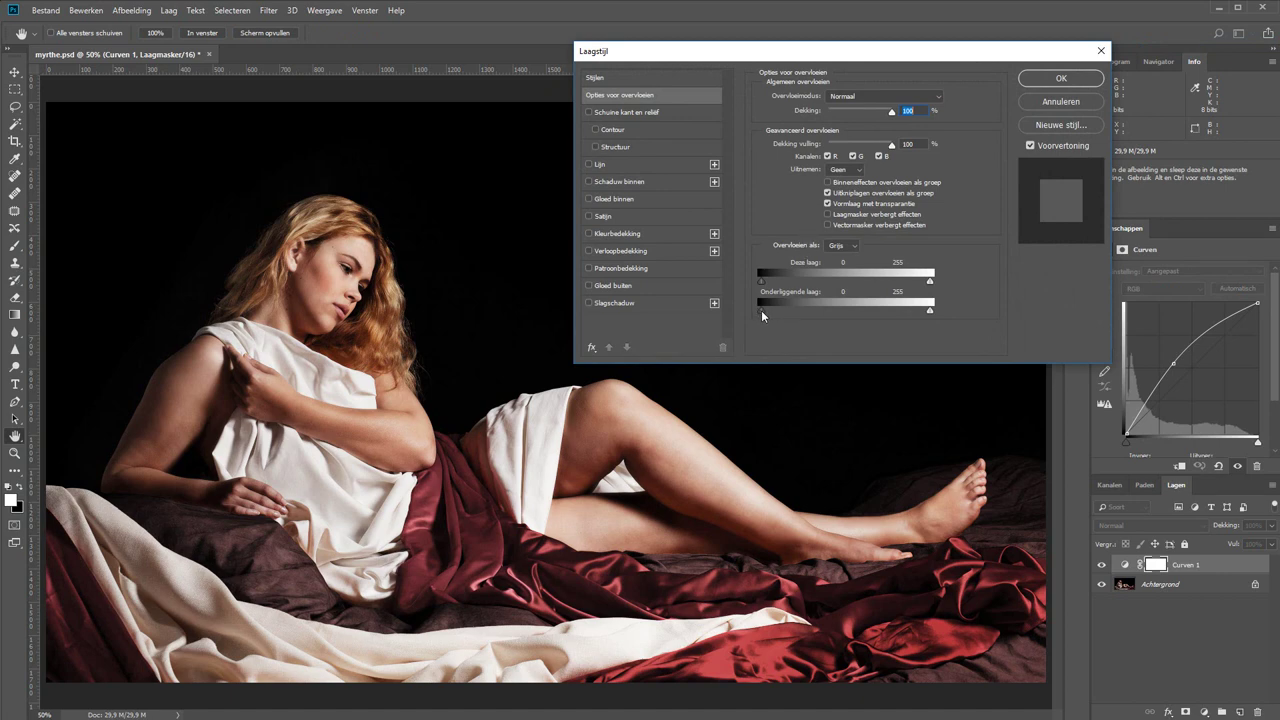
{"action": "left_click_drag", "start_coordinate": [761, 310], "coordinate": [876, 307]}
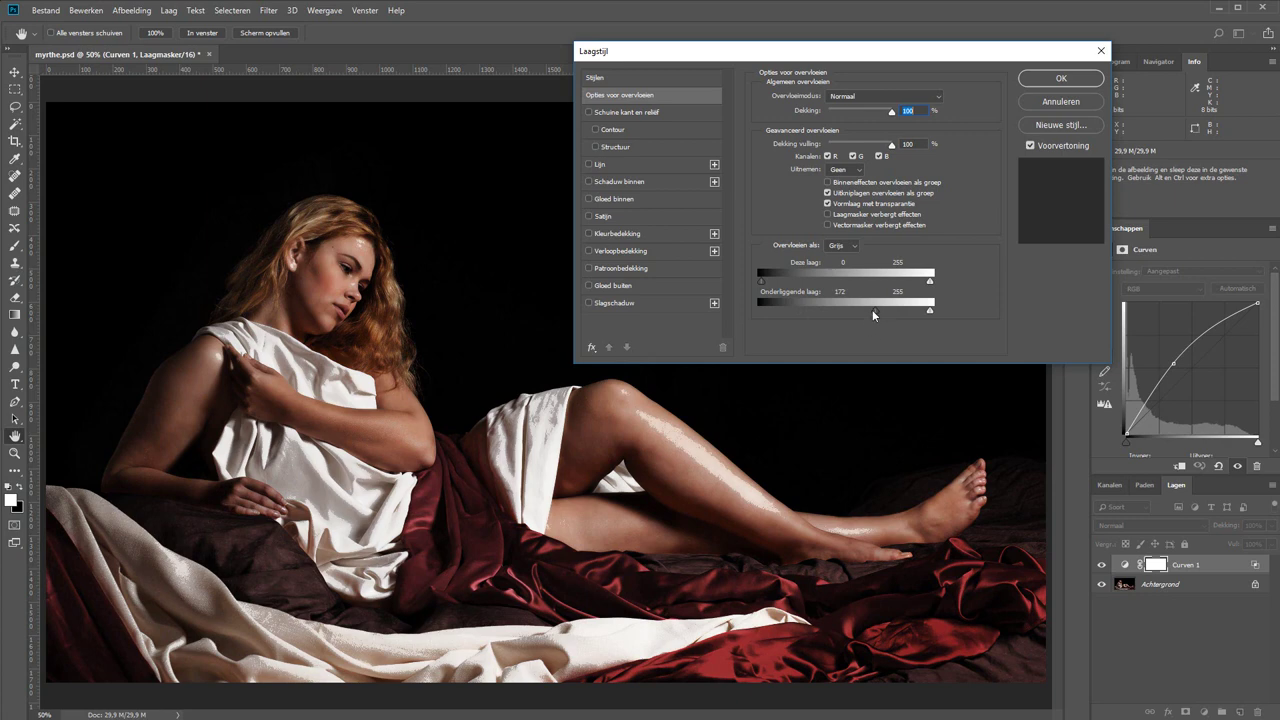
{"action": "key", "text": "alt"}
{"action": "left_click_drag", "start_coordinate": [872, 311], "coordinate": [832, 311]}
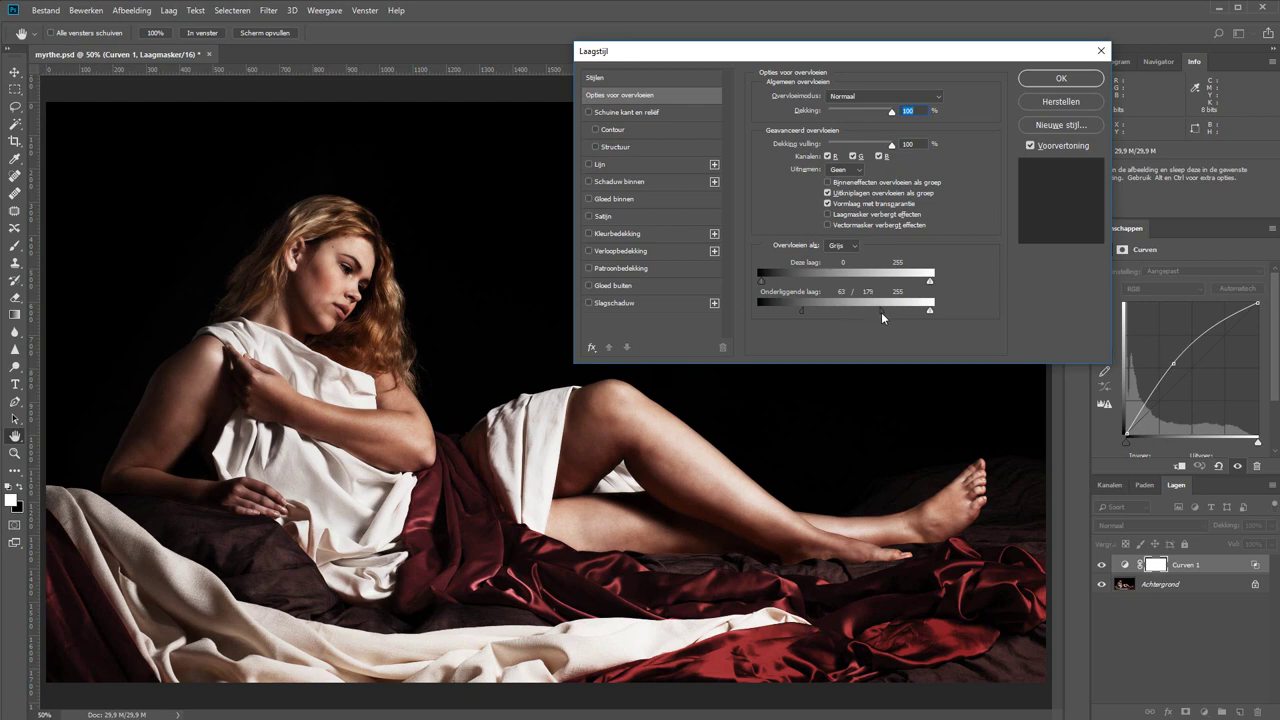
{"action": "left_click_drag", "start_coordinate": [811, 311], "coordinate": [812, 311]}
Confirm the blending, toggle Curven 1 to compare, and lower its curve point slightly
{"action": "left_click", "coordinate": [1062, 80]}
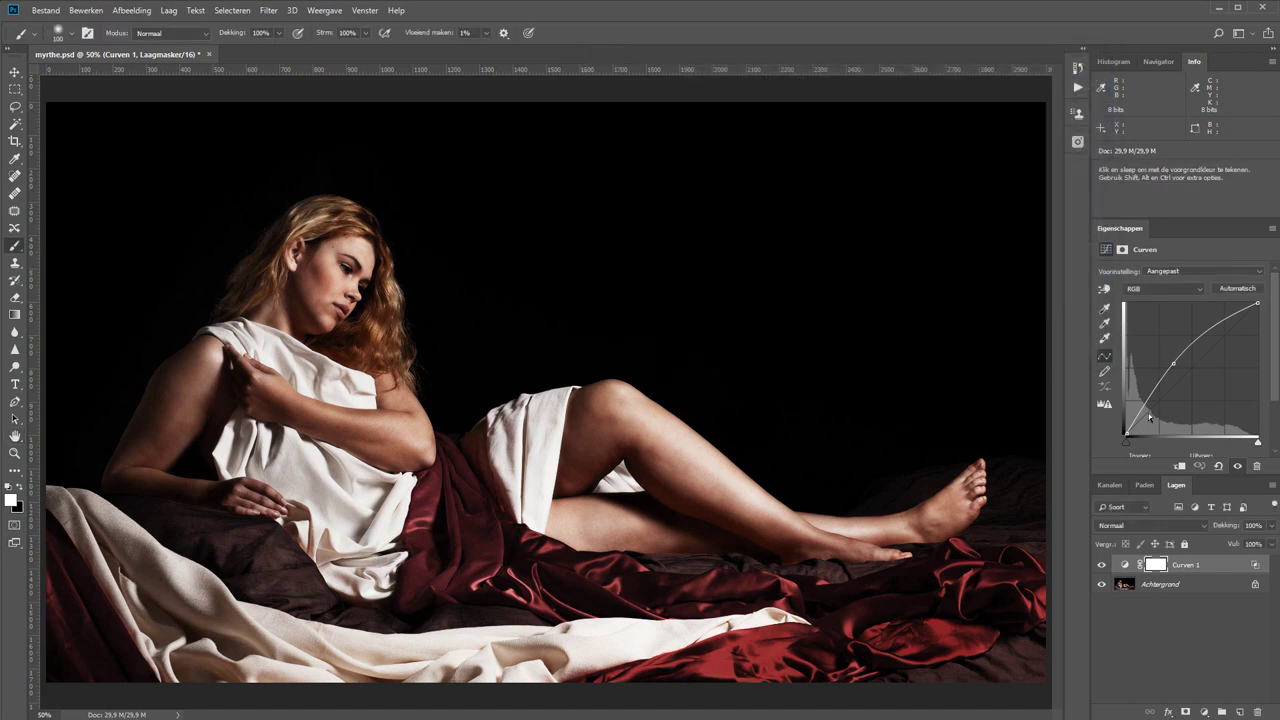
{"action": "left_click", "coordinate": [1102, 565]}
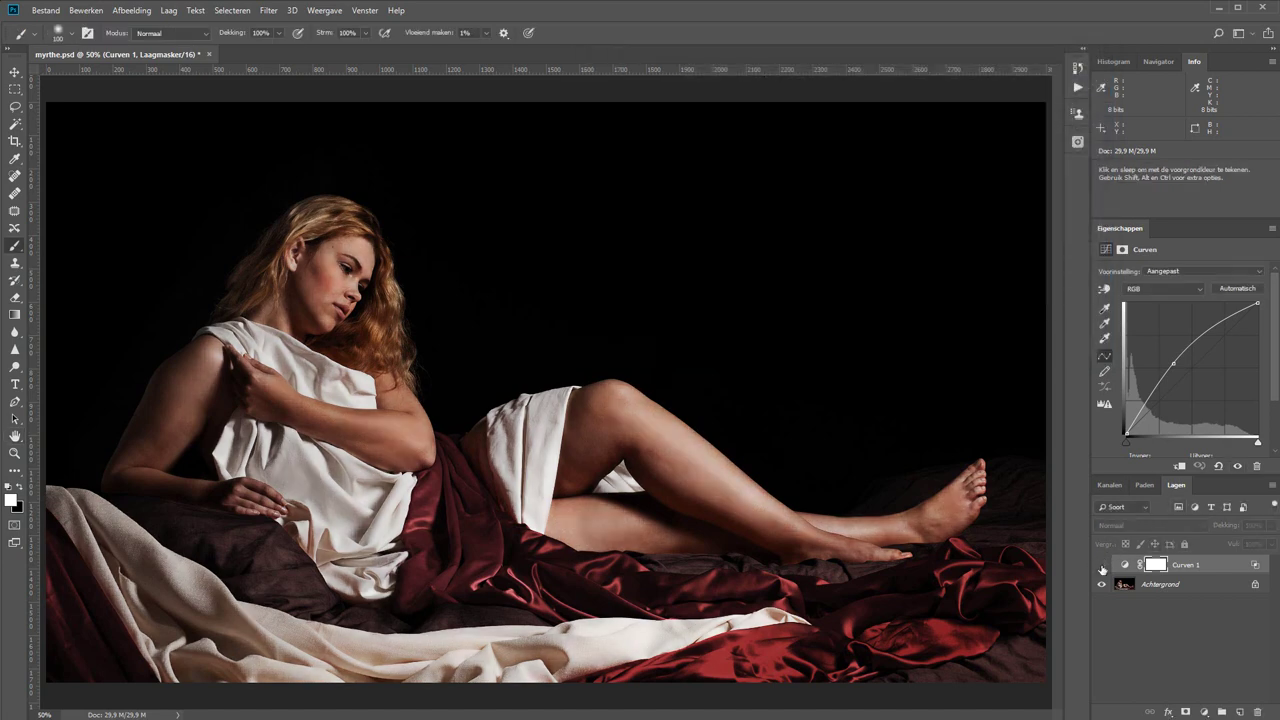
{"action": "left_click", "coordinate": [1102, 566]}
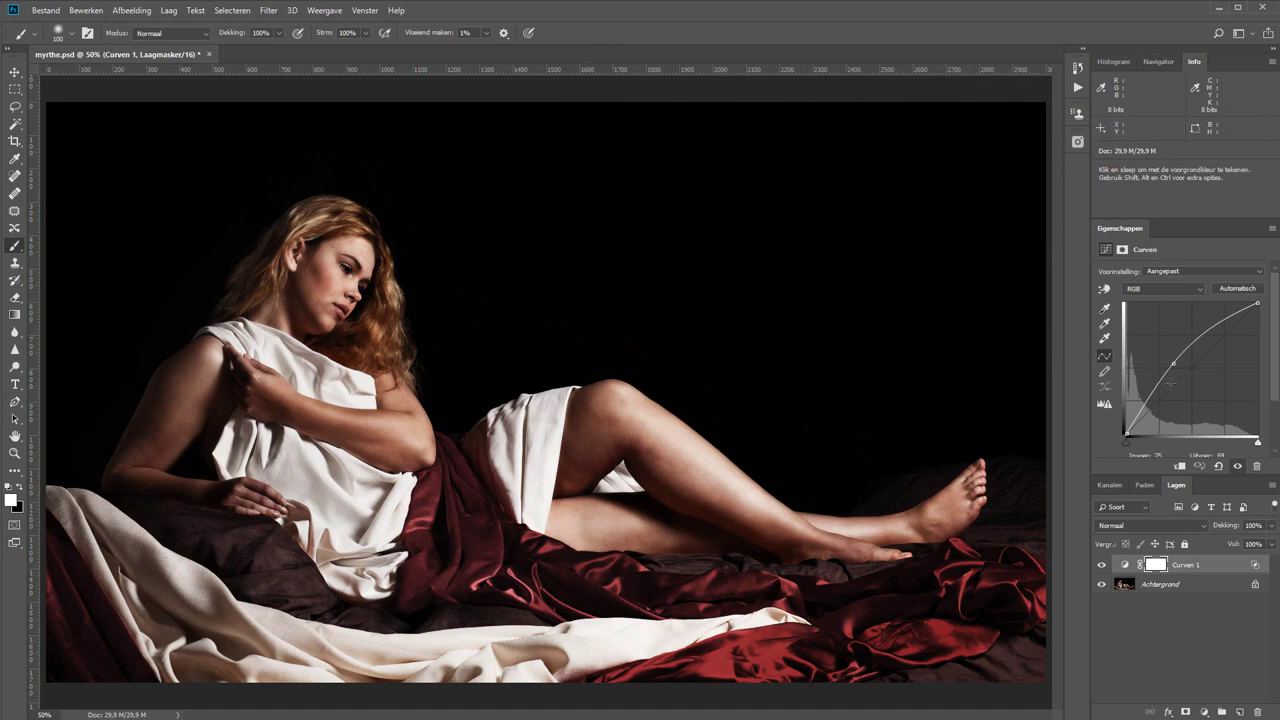
{"action": "left_click_drag", "start_coordinate": [1172, 366], "coordinate": [1176, 361]}
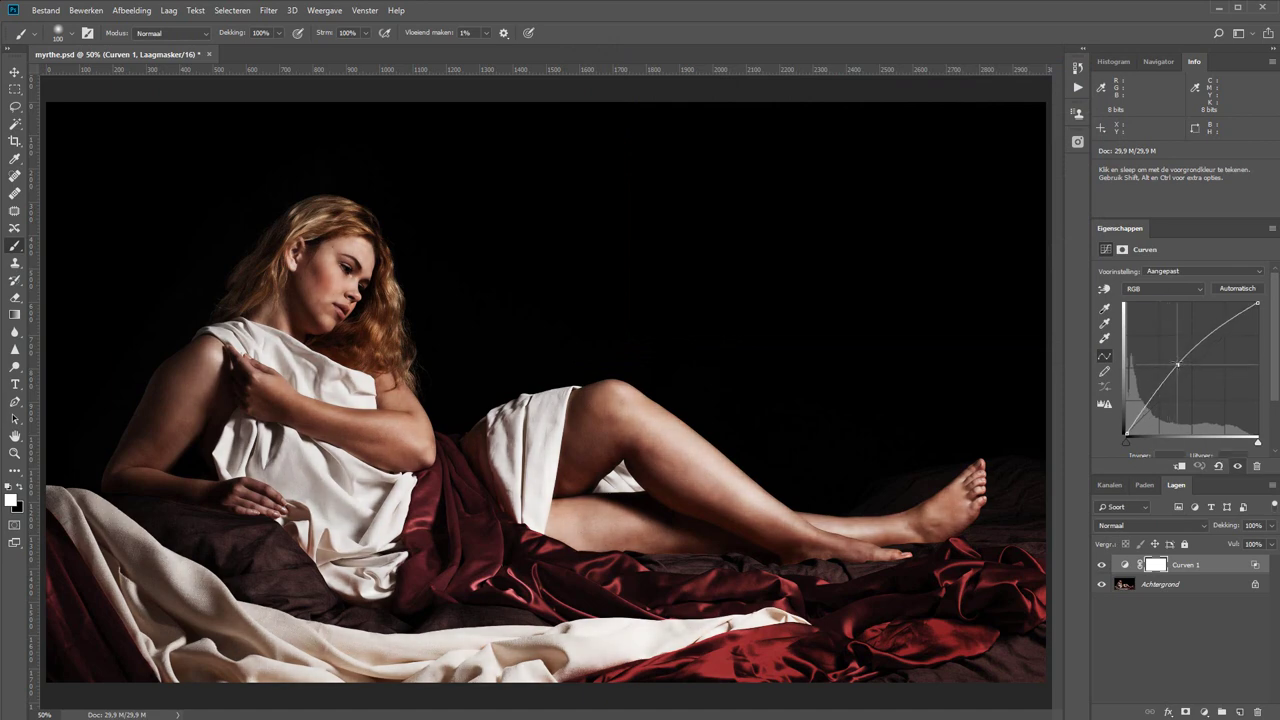
Narrow Curven 1's Underlying Layer range to 146/196–255 and confirm
{"action": "double_click", "coordinate": [1231, 567]}
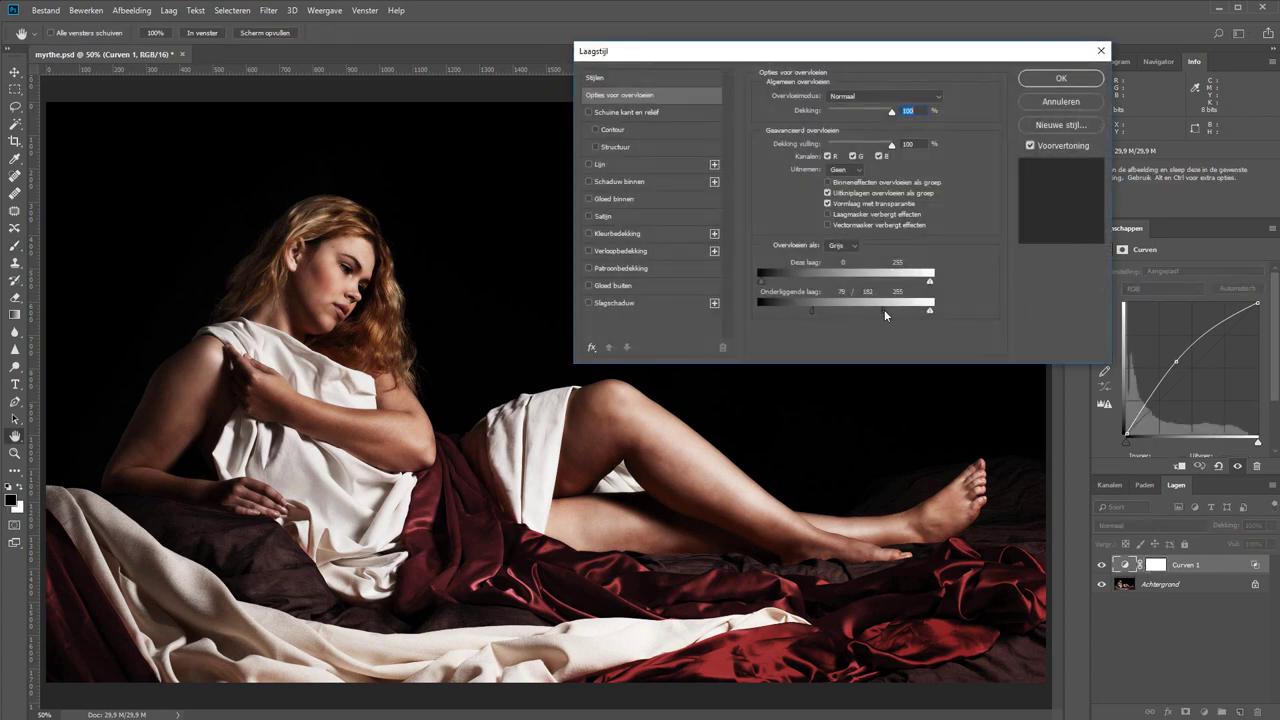
{"action": "left_click_drag", "start_coordinate": [816, 310], "coordinate": [858, 312]}
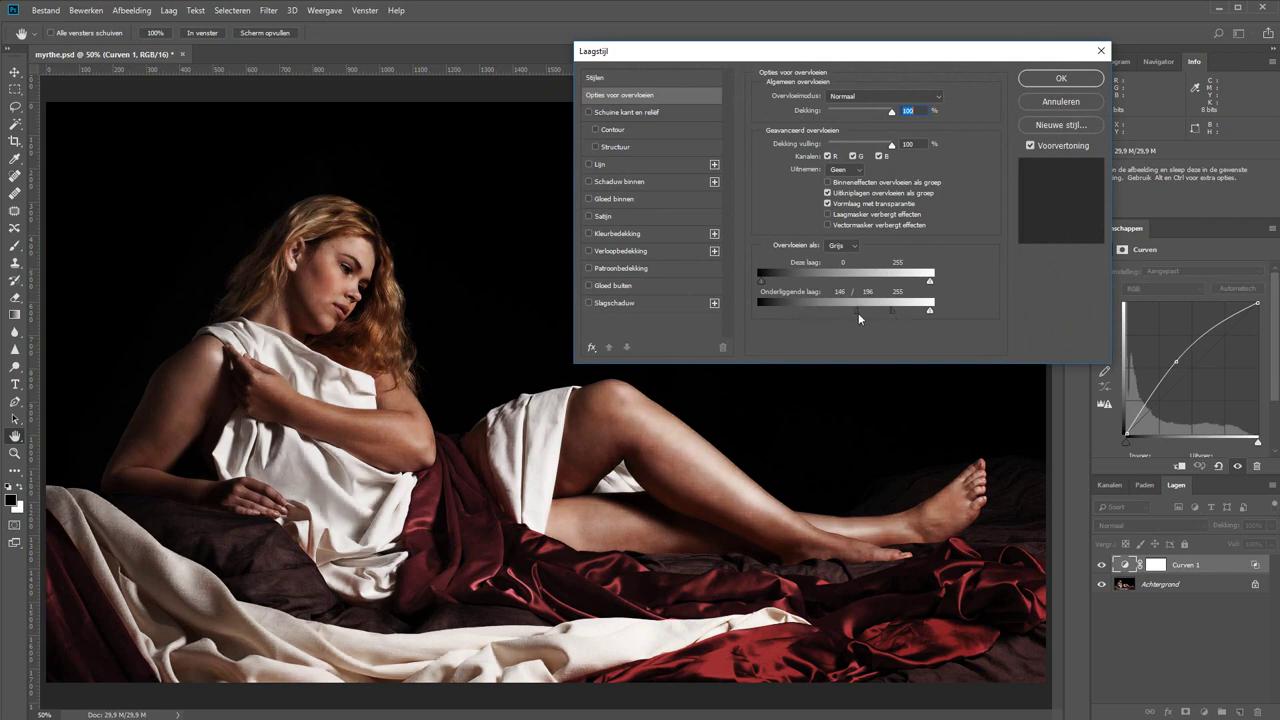
{"action": "left_click", "coordinate": [1060, 78]}
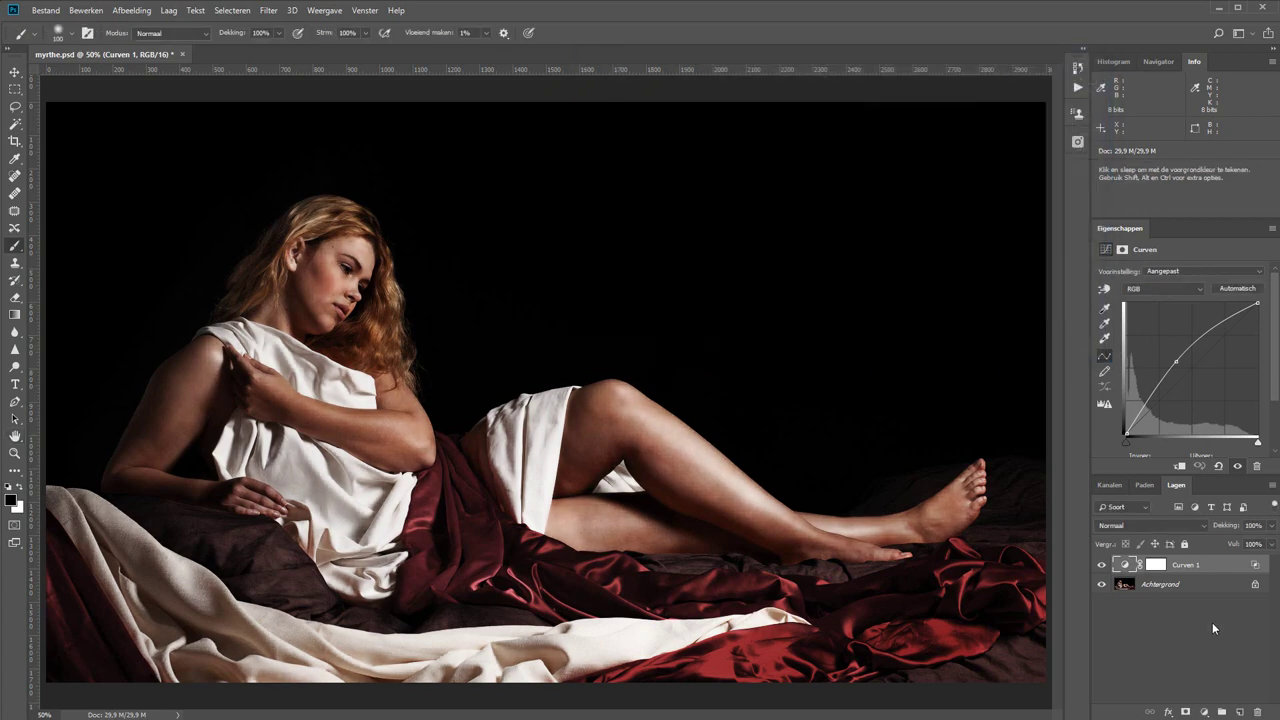
Add a darkening Curven 2 layer and split its Underlying Layer white slider to 0–30/84
{"action": "left_click", "coordinate": [1203, 710]}
{"action": "left_click", "coordinate": [1188, 541]}
{"action": "left_click_drag", "start_coordinate": [1195, 395], "coordinate": [1204, 385]}
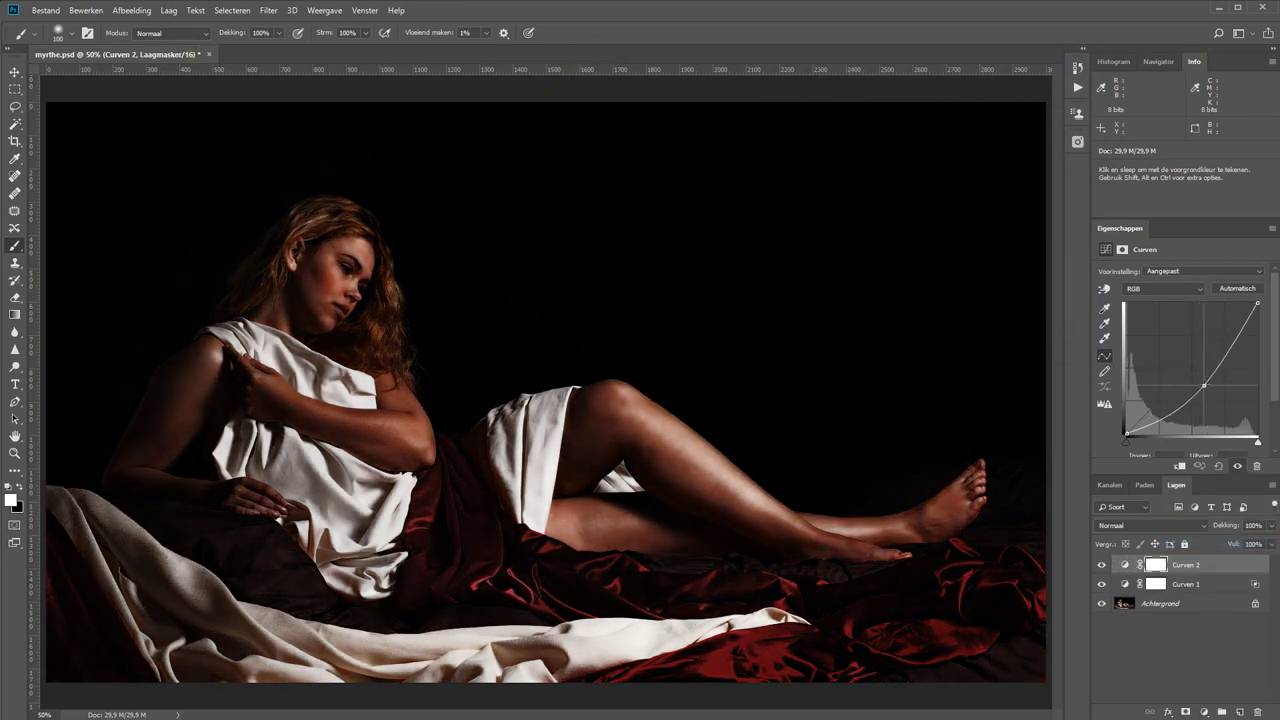
{"action": "double_click", "coordinate": [1220, 567]}
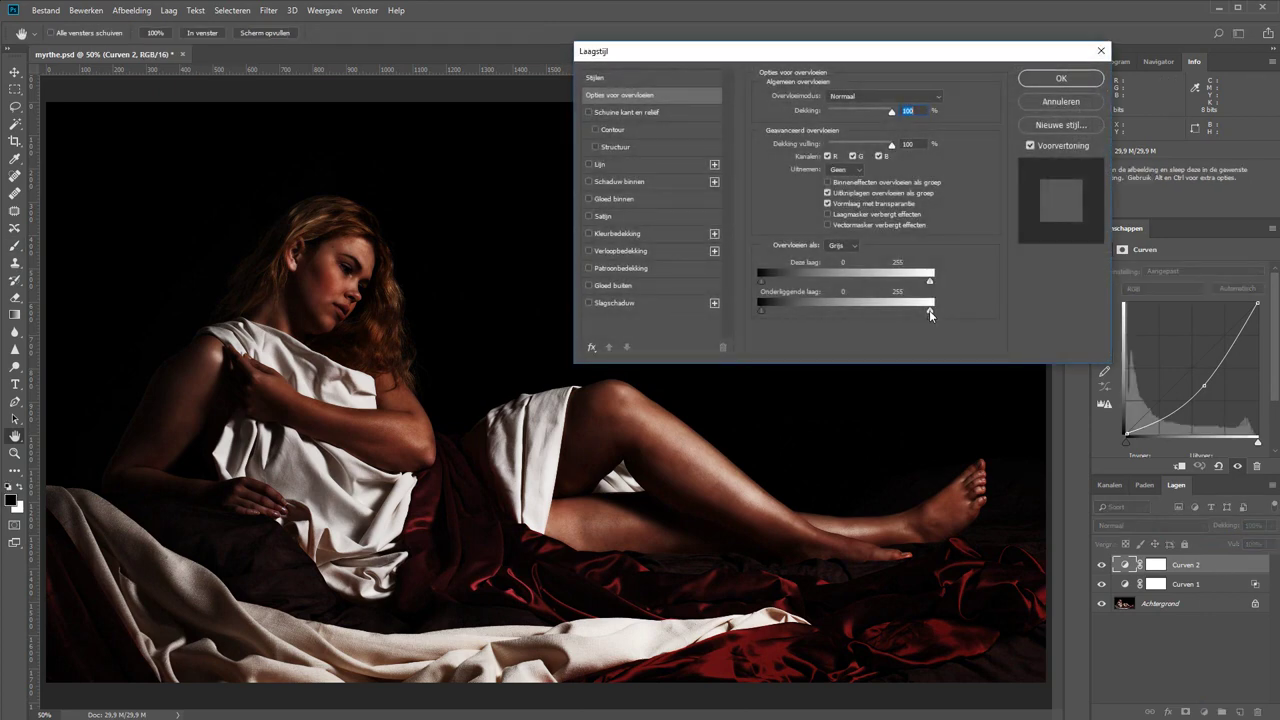
{"action": "mouse_move", "coordinate": [930, 312]}
{"action": "left_mouse_down"}
{"action": "mouse_move", "coordinate": [773, 314]}
{"action": "mouse_move", "coordinate": [816, 314]}
{"action": "left_mouse_up"}
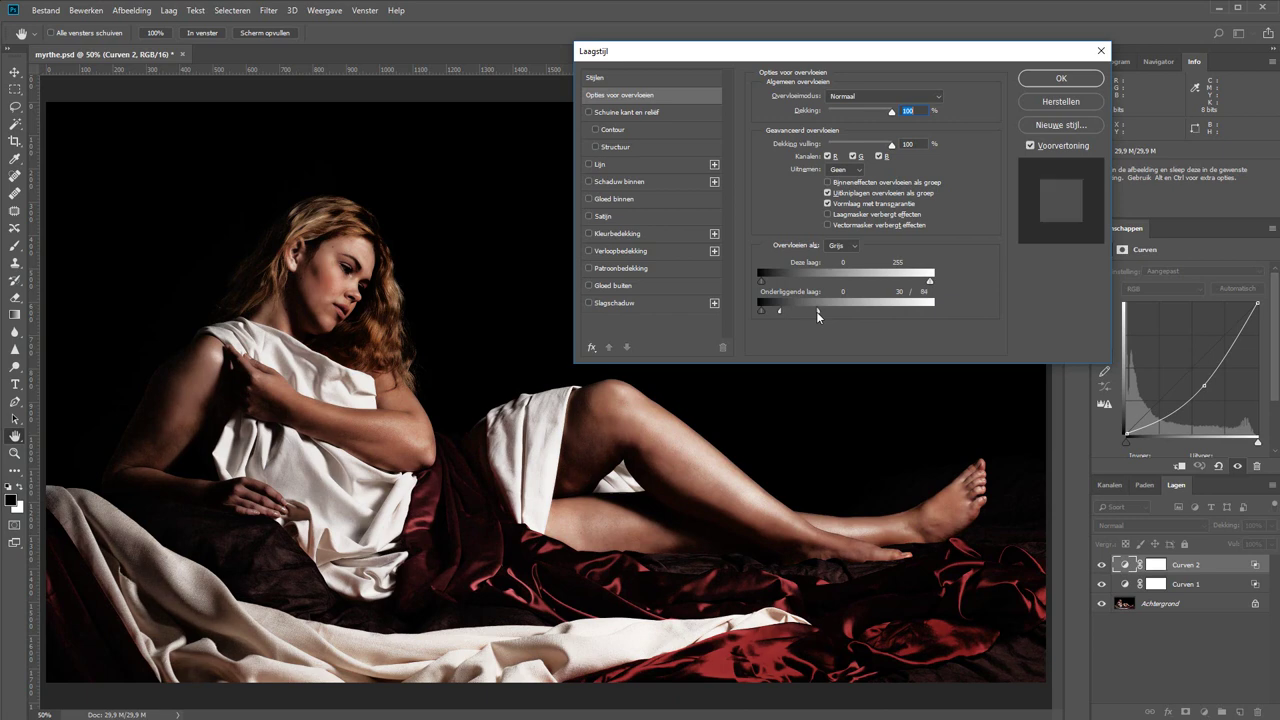
Confirm Curven 2's blending, ease its curve, set opacity to 74%, and toggle before/after
{"action": "left_click", "coordinate": [1058, 80]}
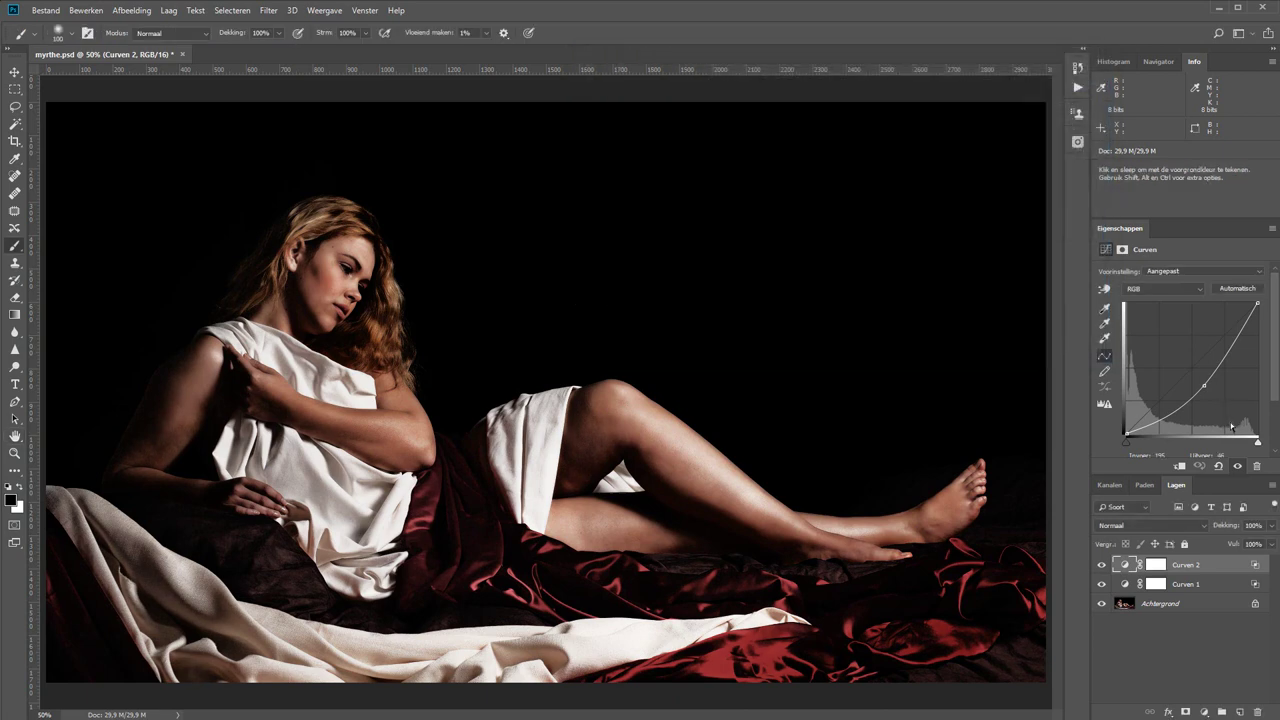
{"action": "left_click_drag", "start_coordinate": [1204, 386], "coordinate": [1197, 377]}
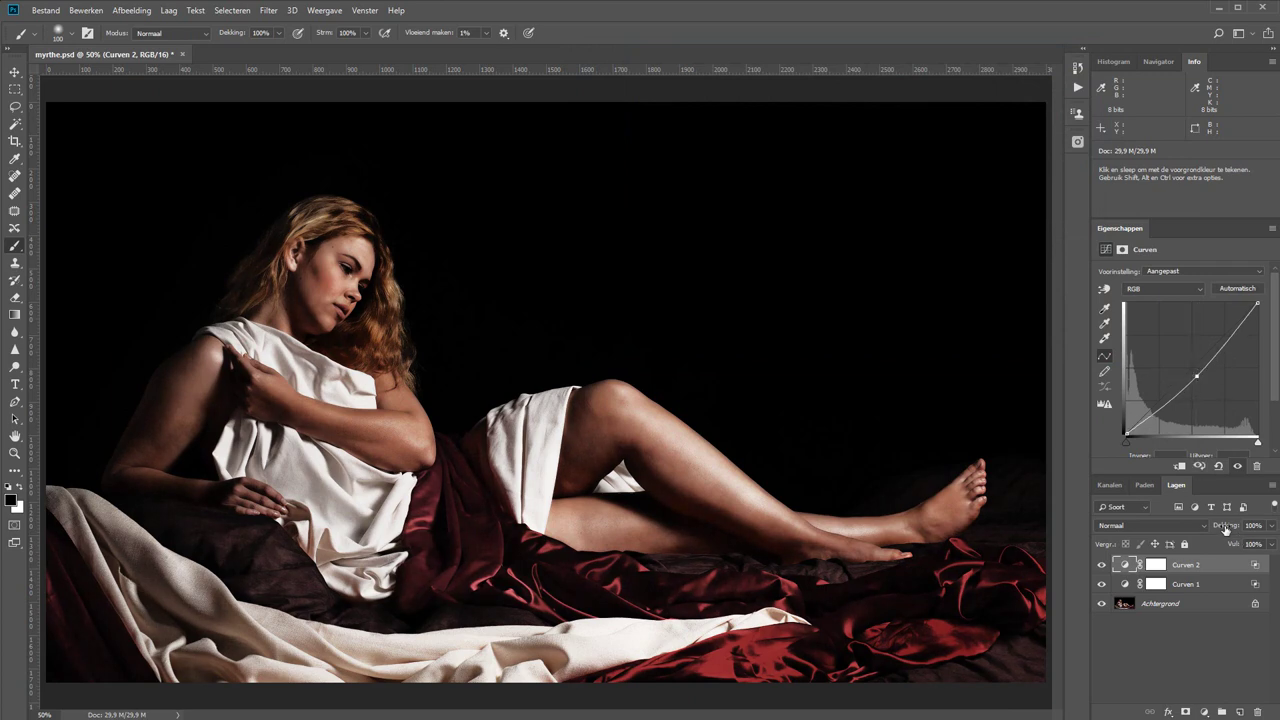
{"action": "left_click_drag", "start_coordinate": [1222, 526], "coordinate": [1203, 528]}
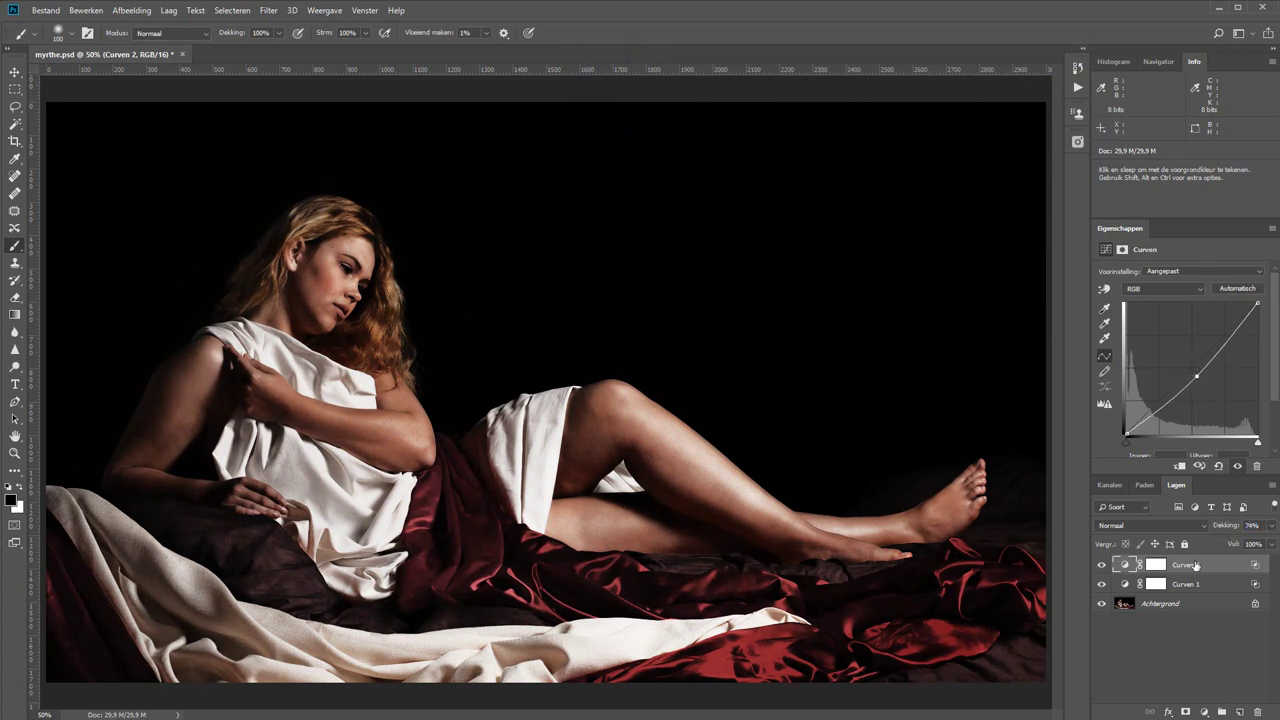
{"action": "left_click", "coordinate": [1101, 604], "text": "alt"}
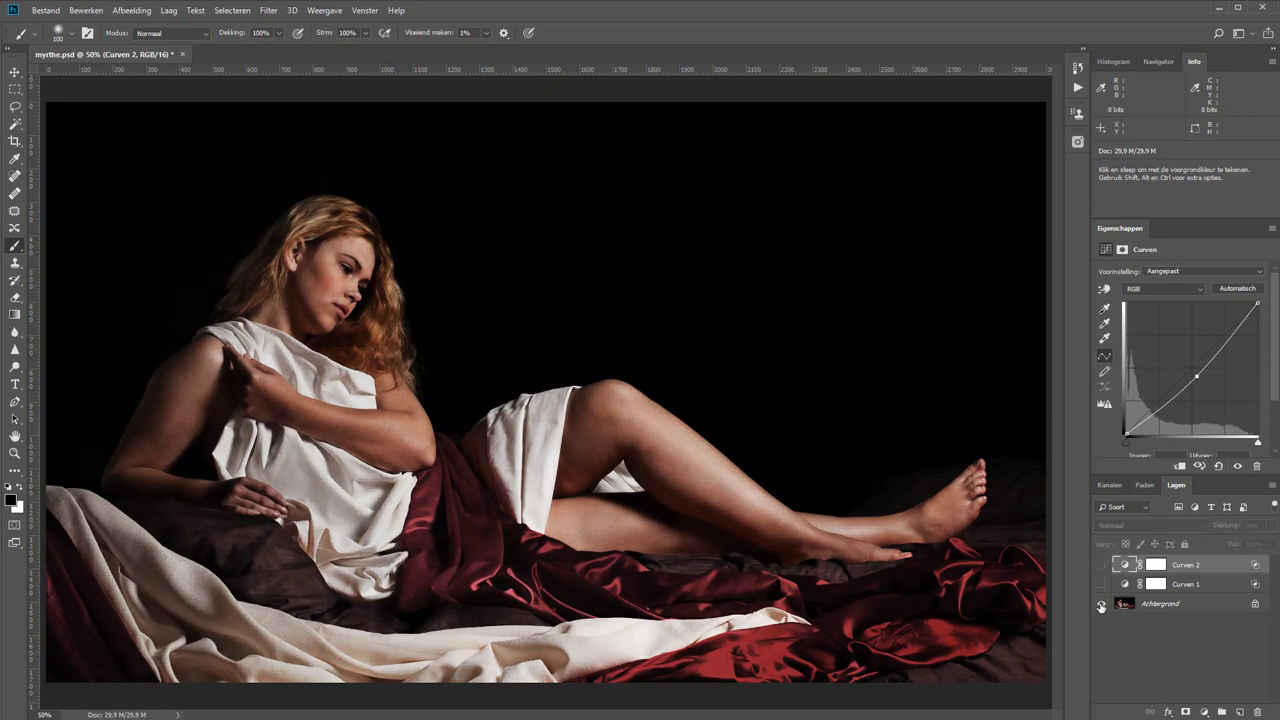
{"action": "left_click", "coordinate": [1101, 604], "text": "alt"}
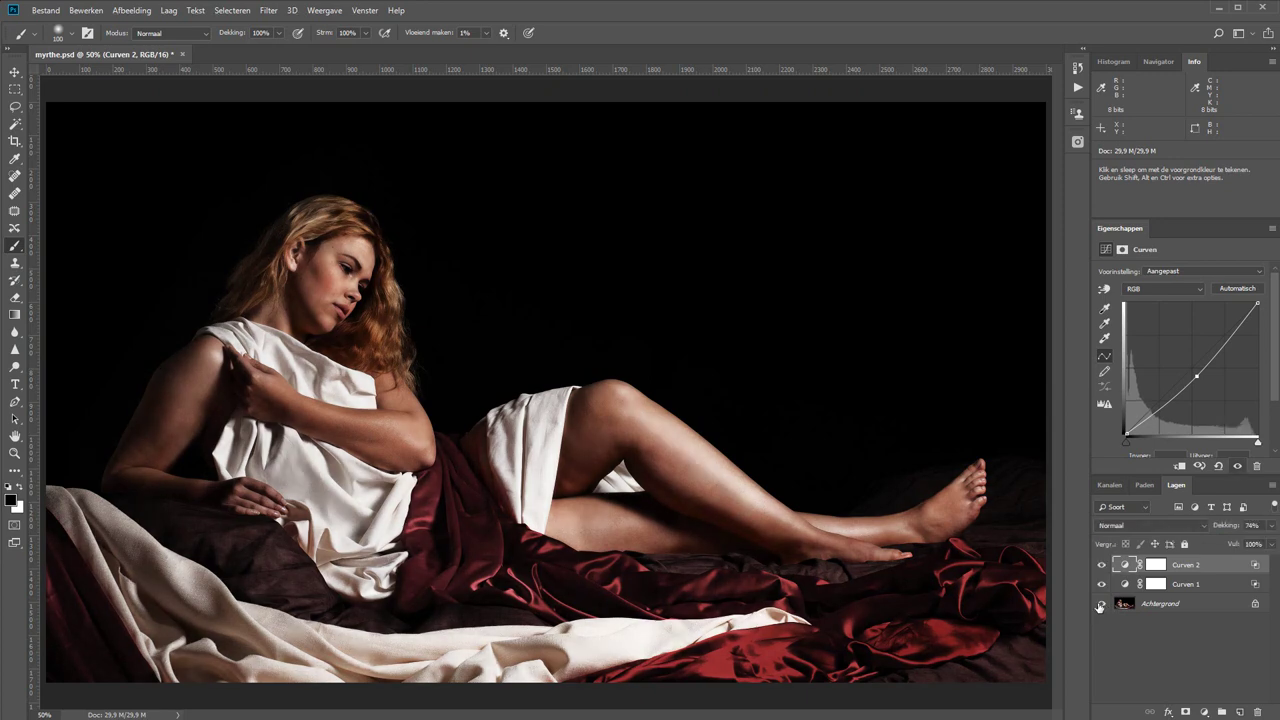